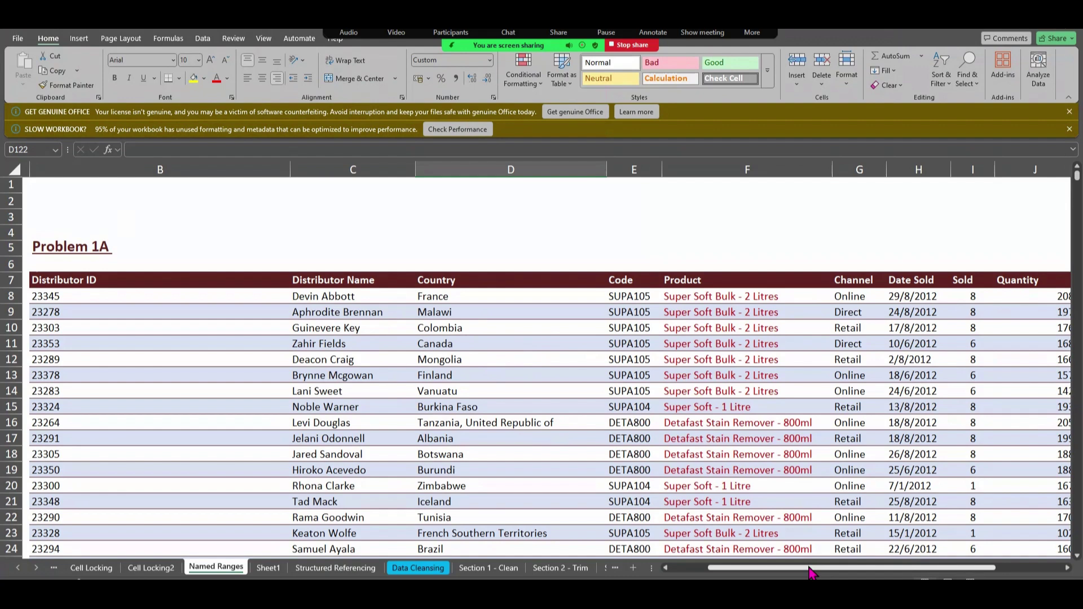
# Step: Enter a SUM formula in cell J3, above the Quantity column, totalling the range I8:L114
pyautogui.moveTo(810, 572); pyautogui.dragTo(868, 570)
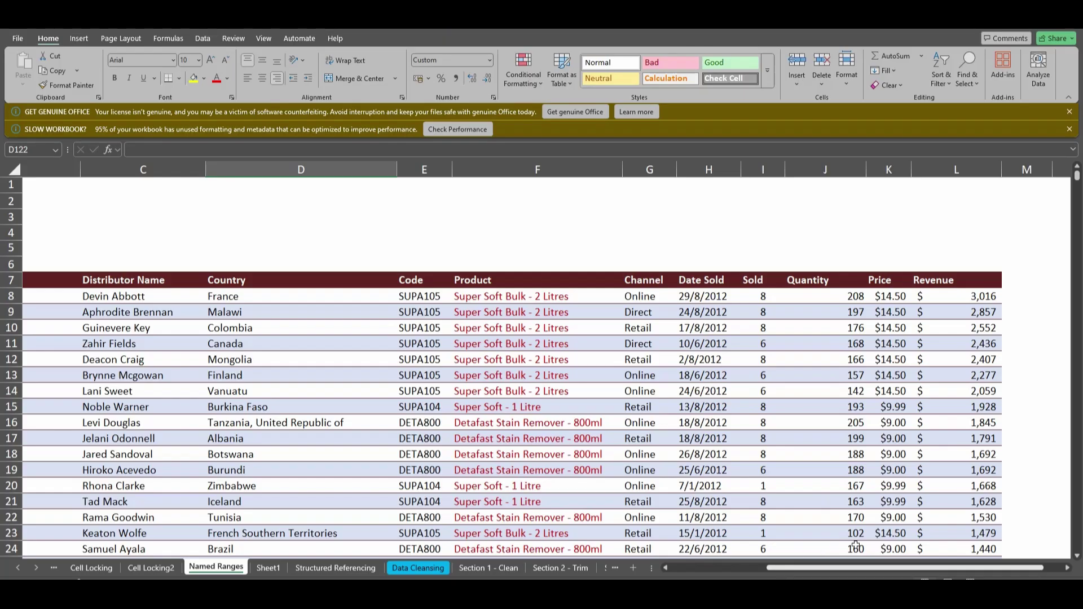
pyautogui.click(785, 223)
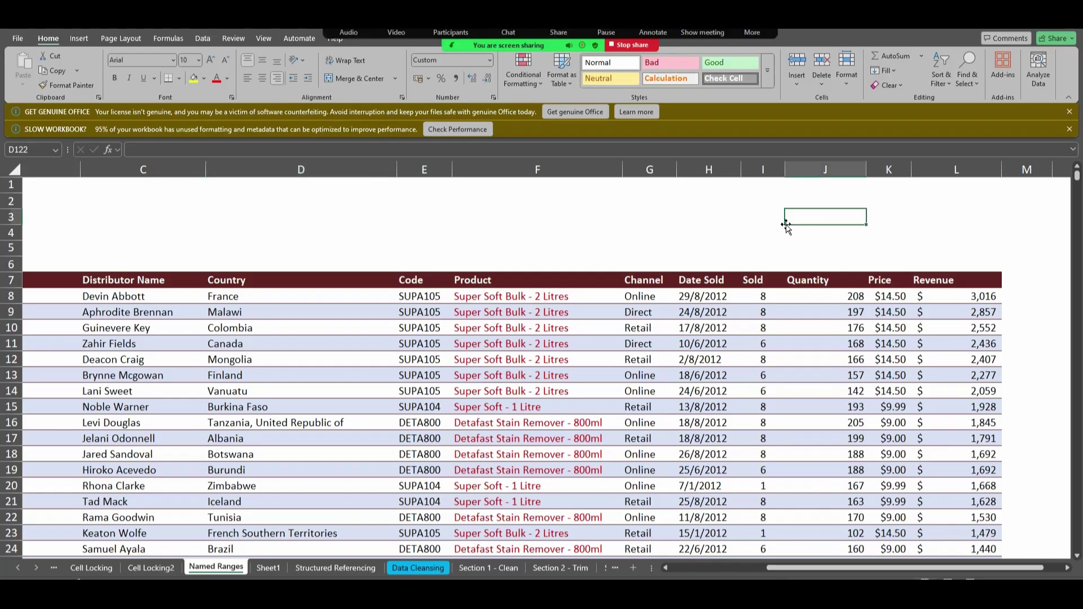
pyautogui.write('=')
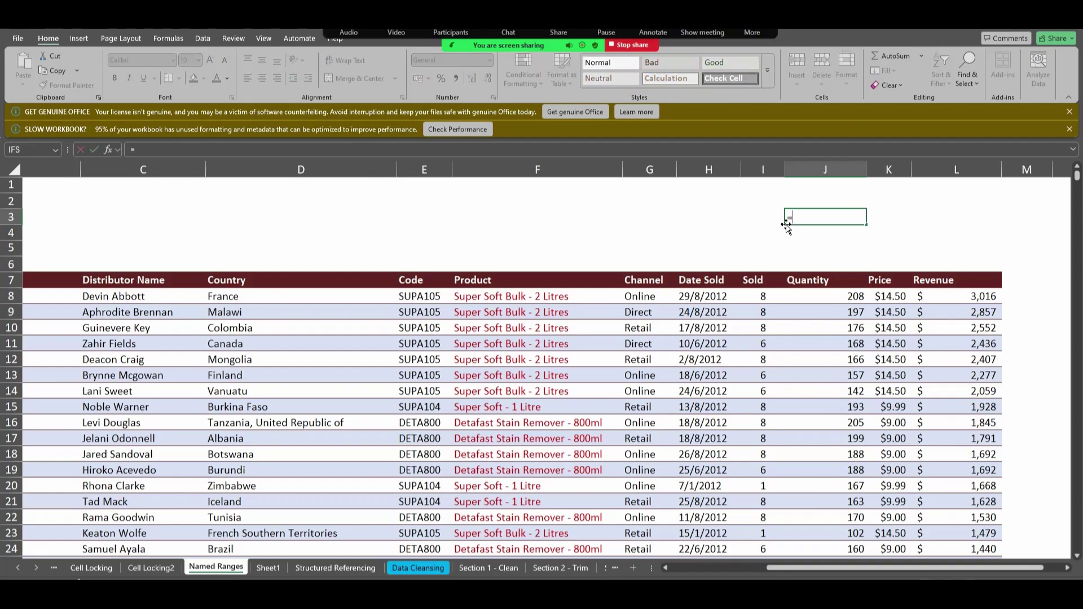
pyautogui.write('sum')
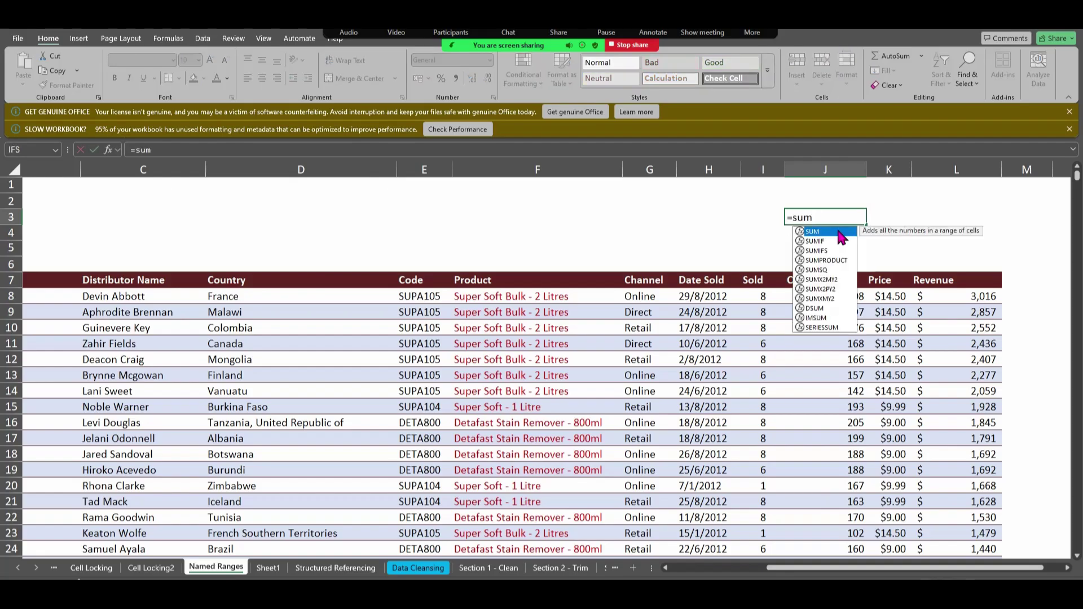
pyautogui.doubleClick(820, 233)
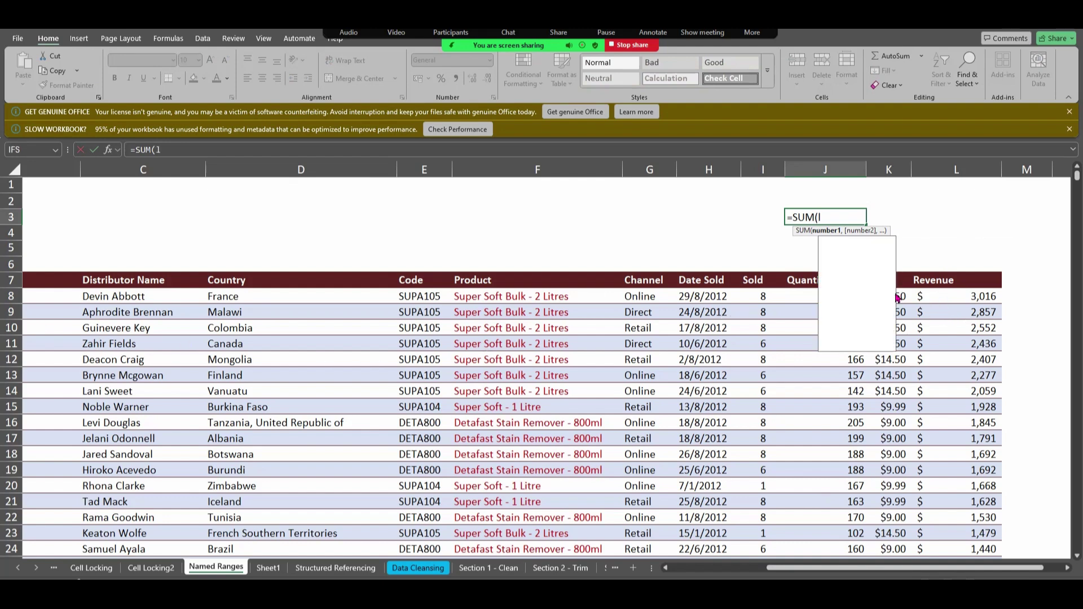
pyautogui.write('l8')
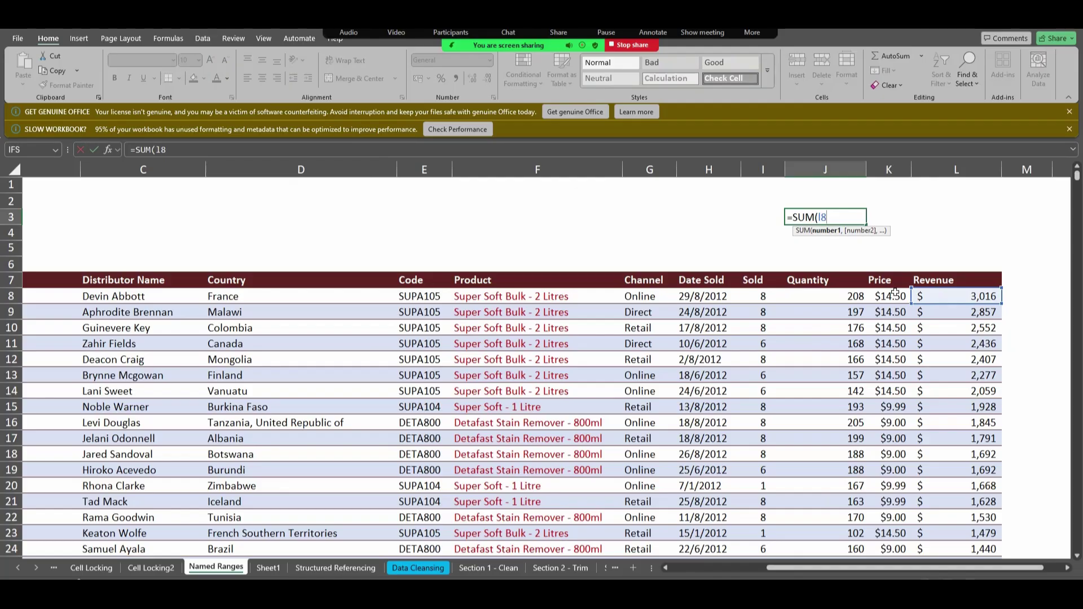
pyautogui.write(':')
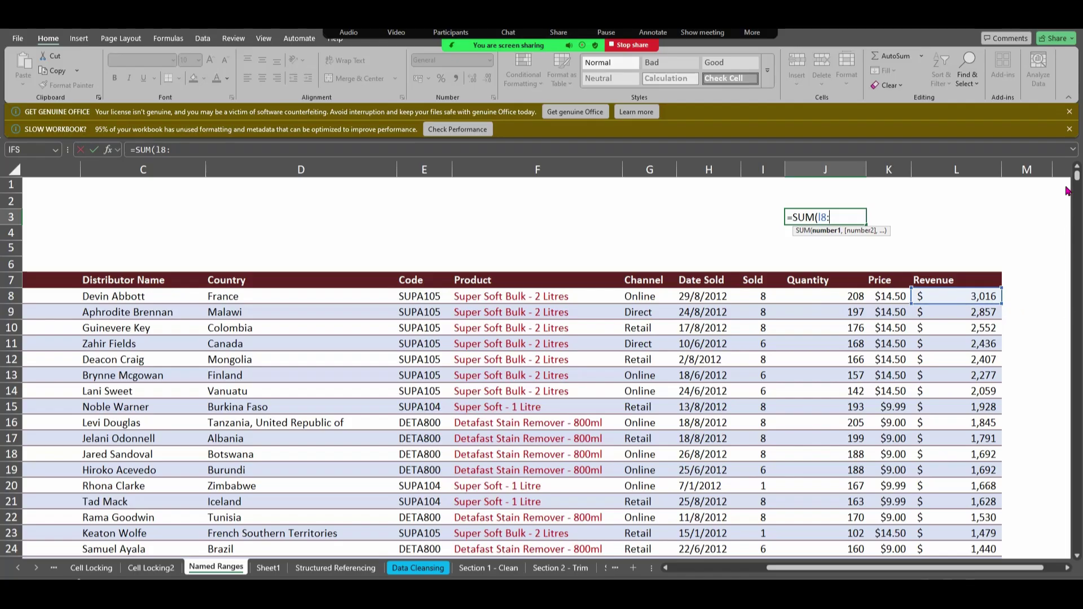
pyautogui.moveTo(1067, 181); pyautogui.dragTo(1066, 219)
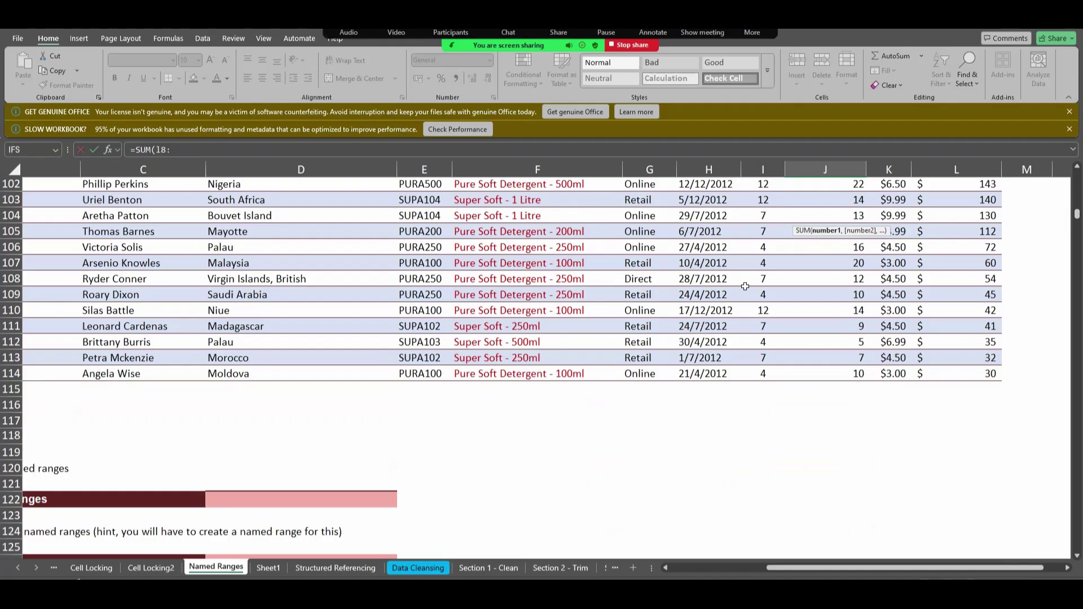
pyautogui.click(957, 374)
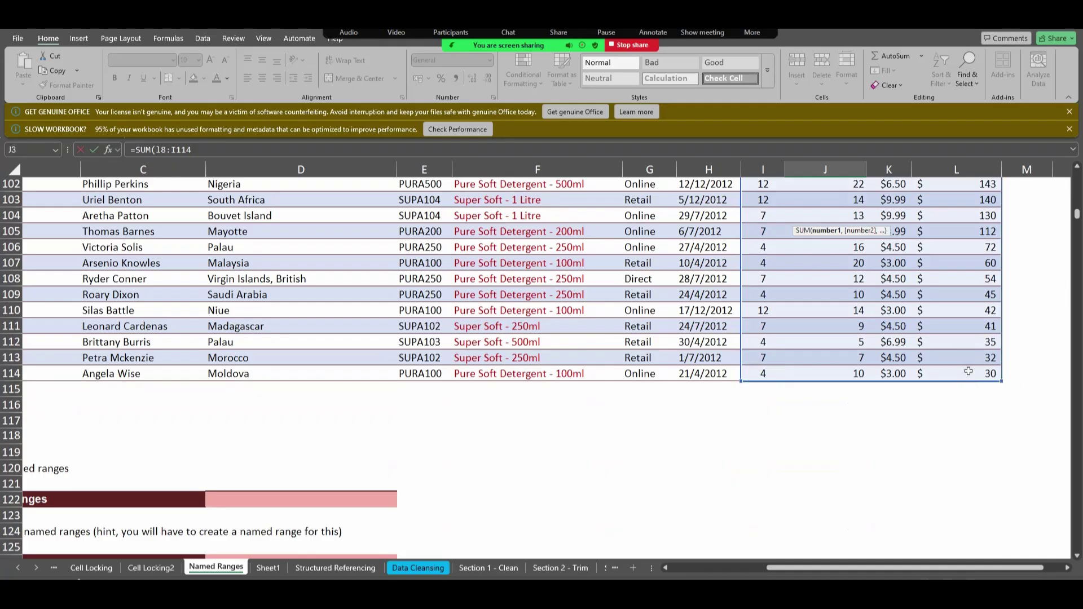
pyautogui.press('Escape')
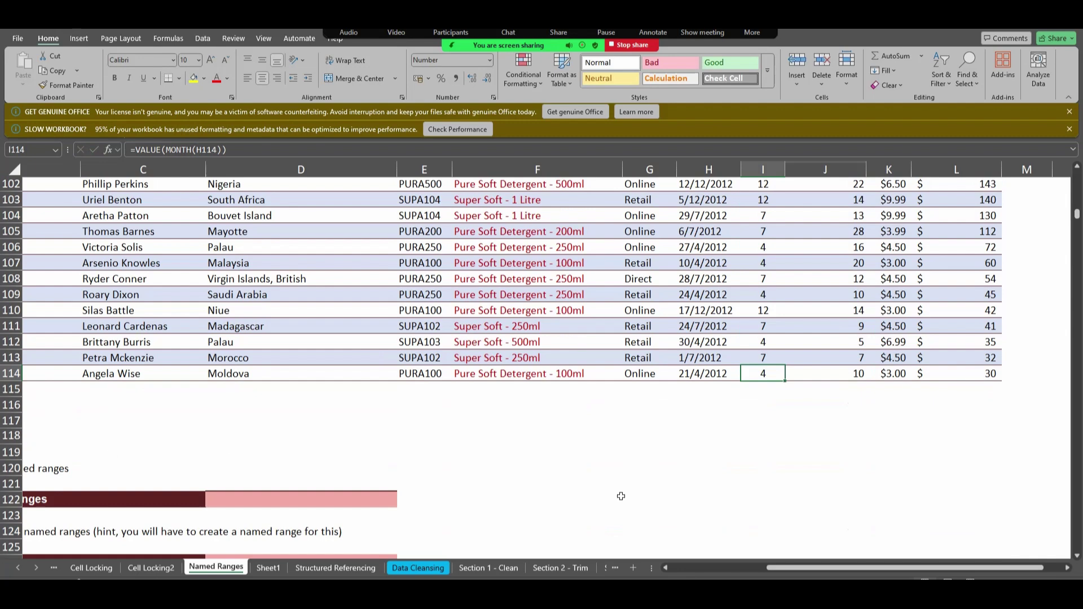
# Step: Return to the top of the table and check the SUM formula in cell J3 and the Revenue column
pyautogui.moveTo(1077, 215); pyautogui.dragTo(1076, 151)
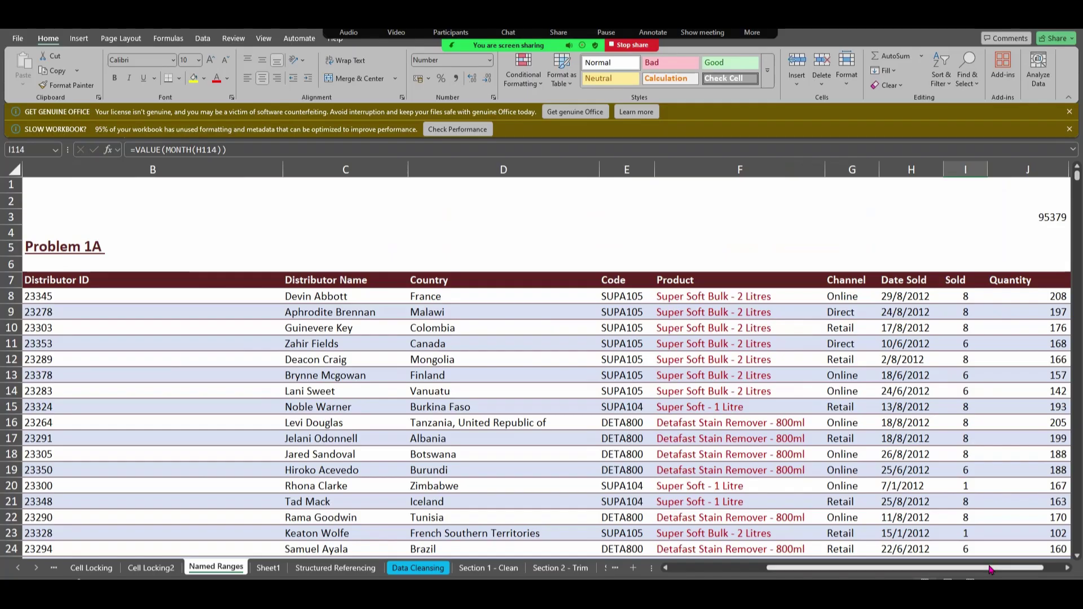
pyautogui.moveTo(999, 568); pyautogui.dragTo(1028, 571)
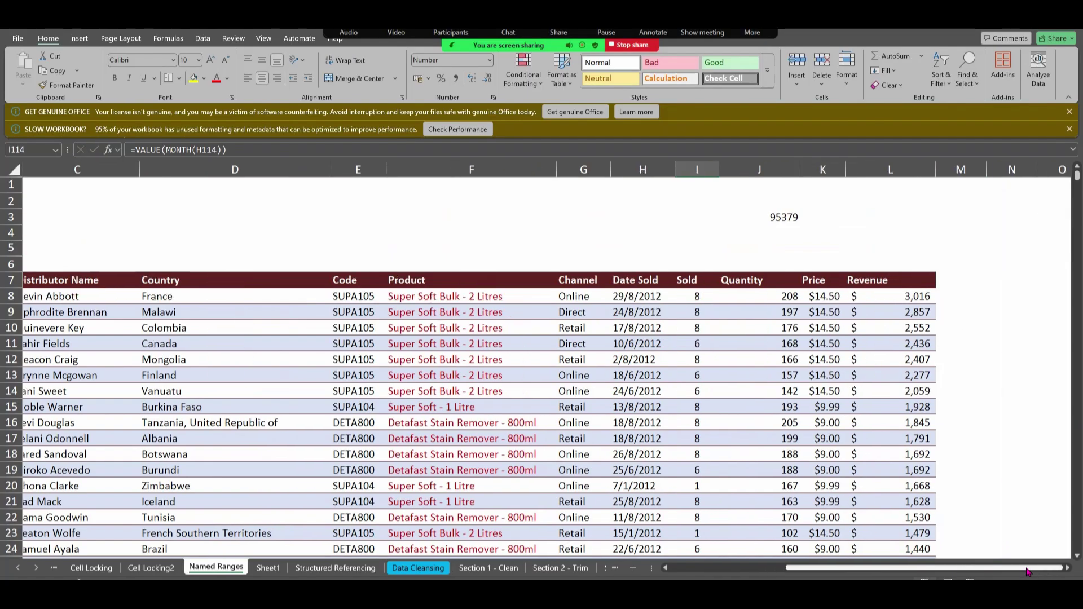
pyautogui.click(705, 221)
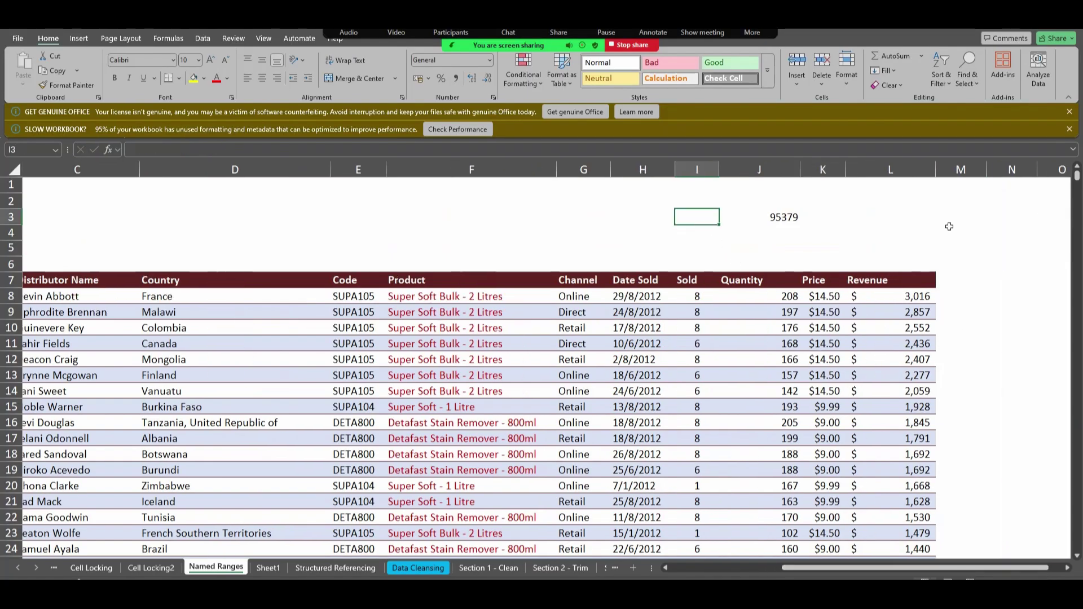
pyautogui.click(768, 219)
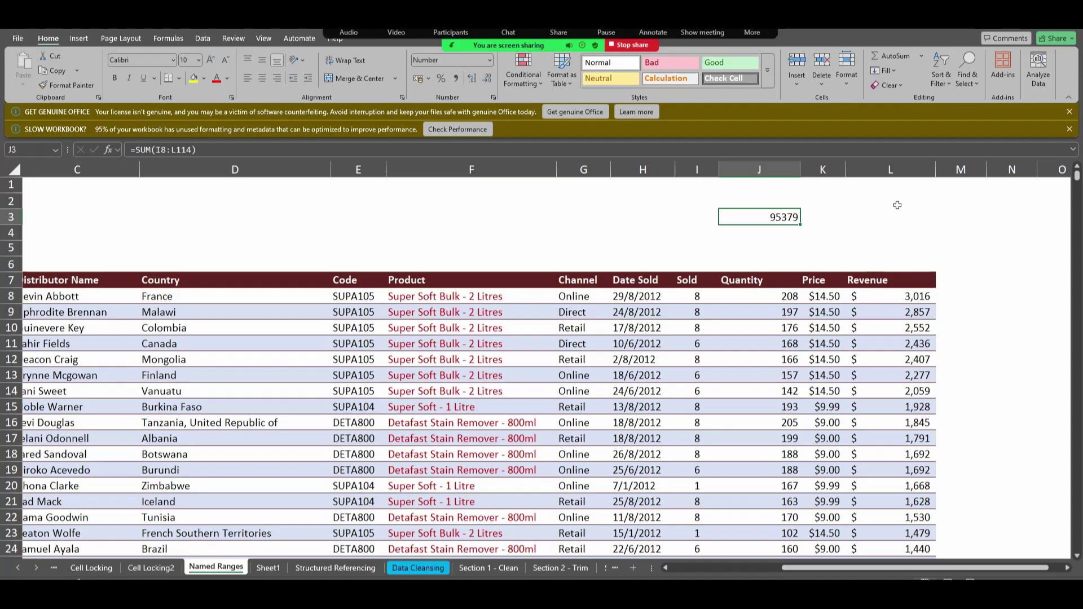
pyautogui.click(890, 170)
# Step: Enter a SUM formula in cell J5 that refers to cell C122 in the Problem 1B section
pyautogui.click(775, 249)
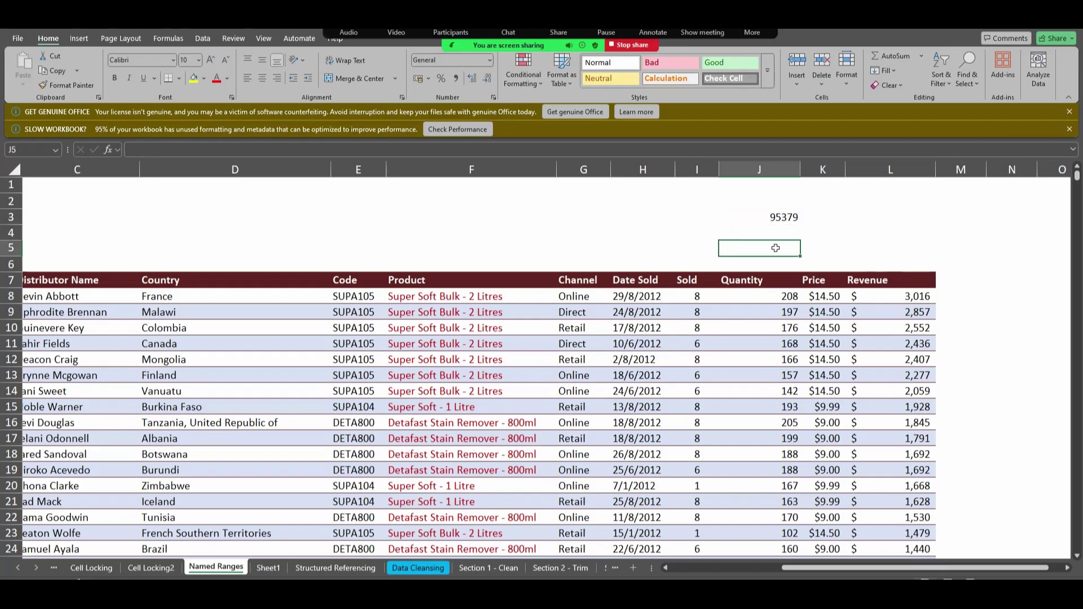
pyautogui.write('=sum')
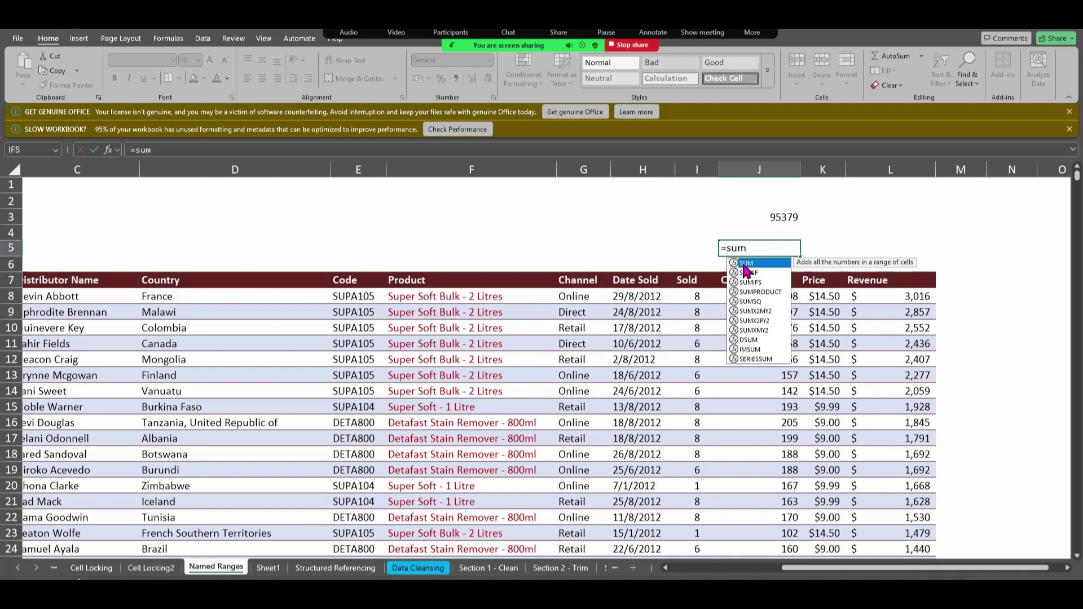
pyautogui.doubleClick(745, 270)
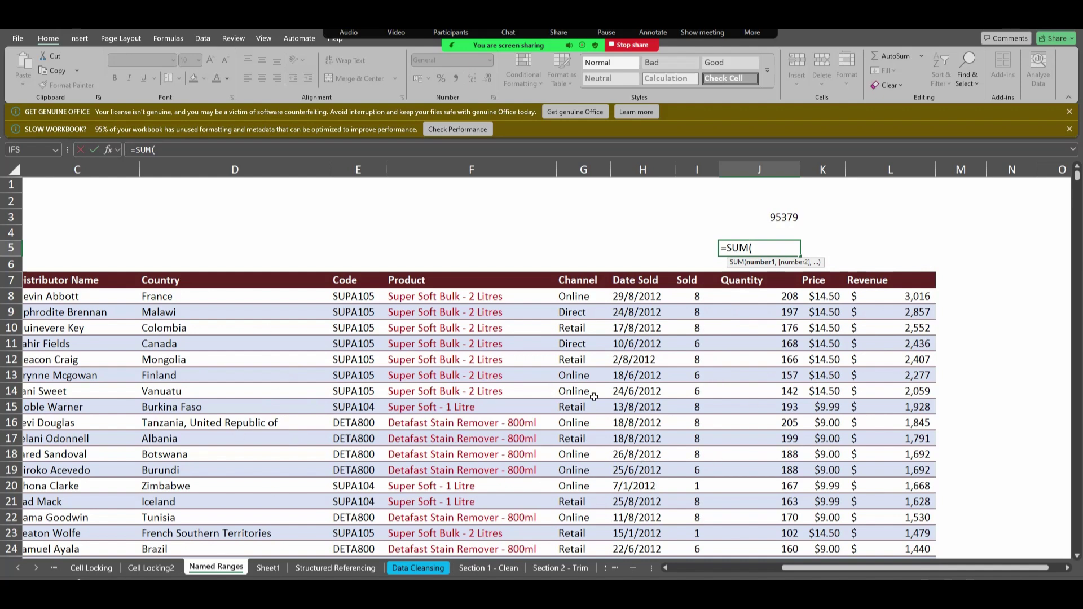
pyautogui.click(428, 377)
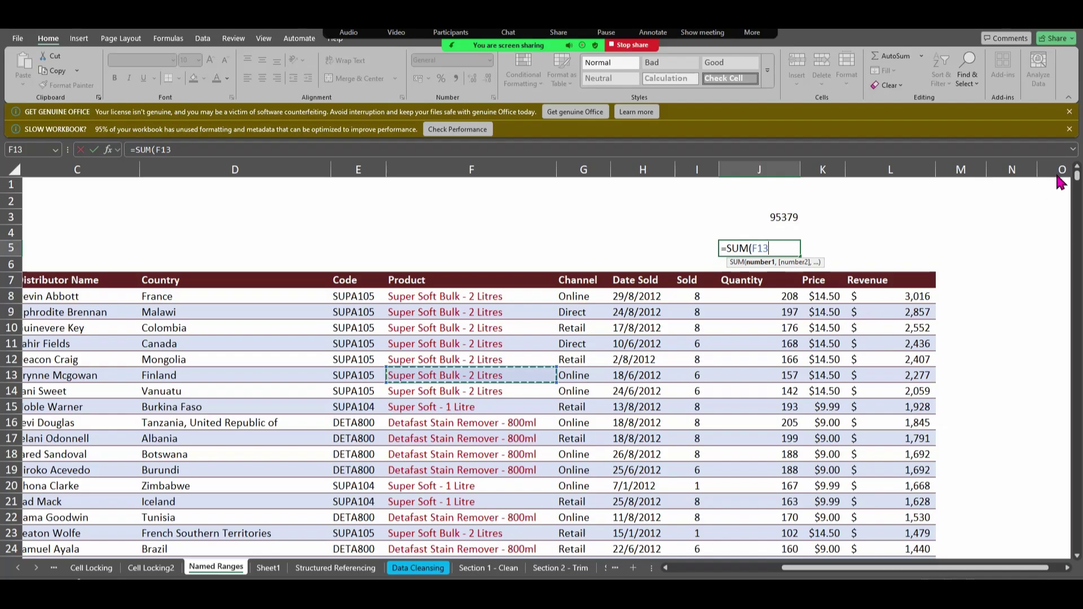
pyautogui.scroll(-20, 1059, 182)
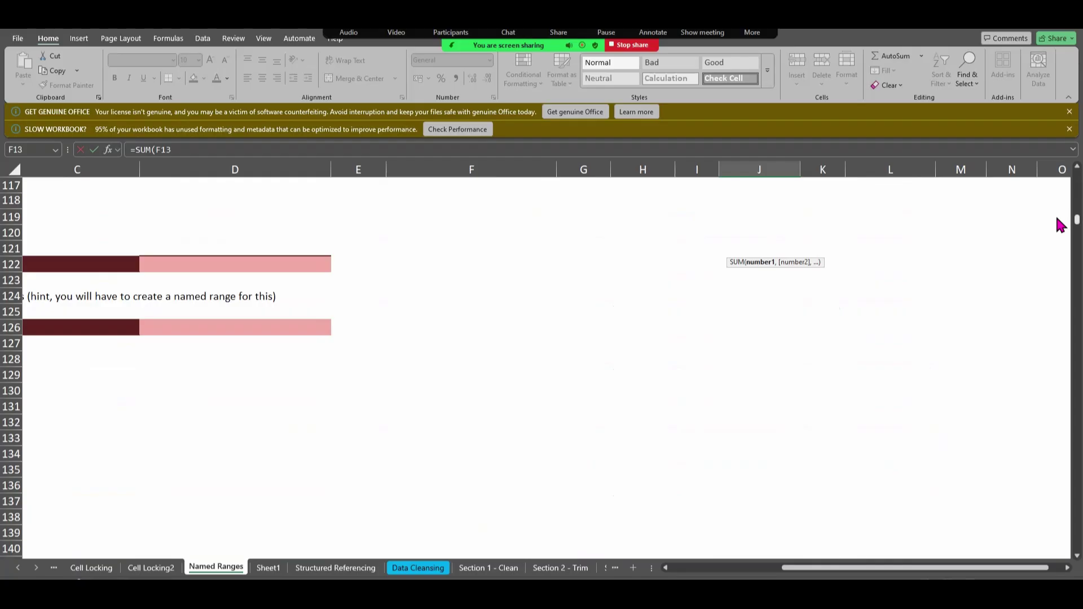
pyautogui.scroll(6, 1060, 220)
pyautogui.scroll(2, 1059, 219)
pyautogui.scroll(-1, 1058, 219)
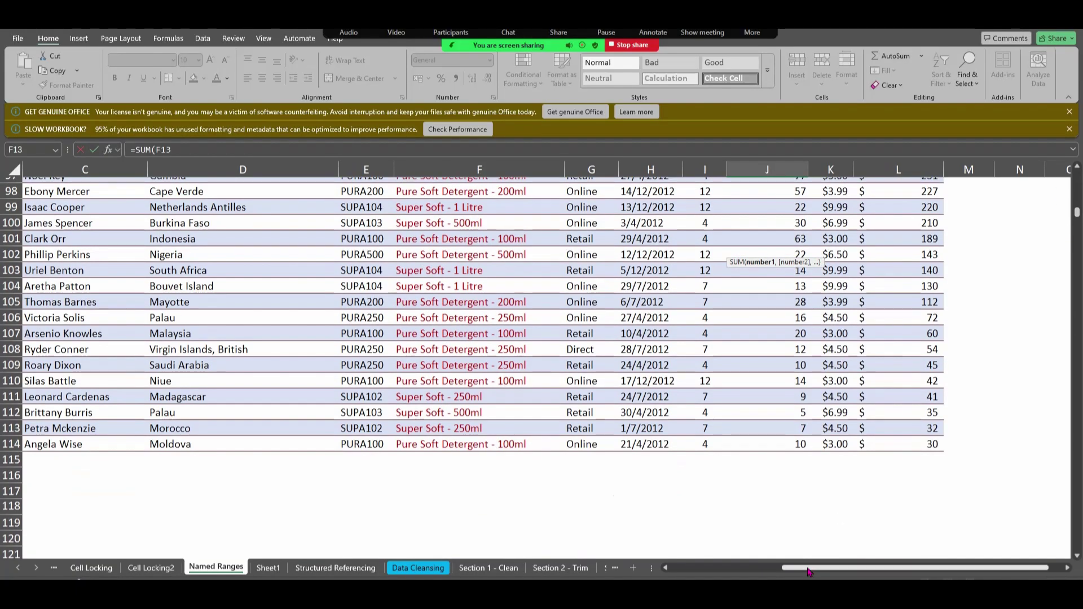
pyautogui.moveTo(810, 571); pyautogui.dragTo(712, 573)
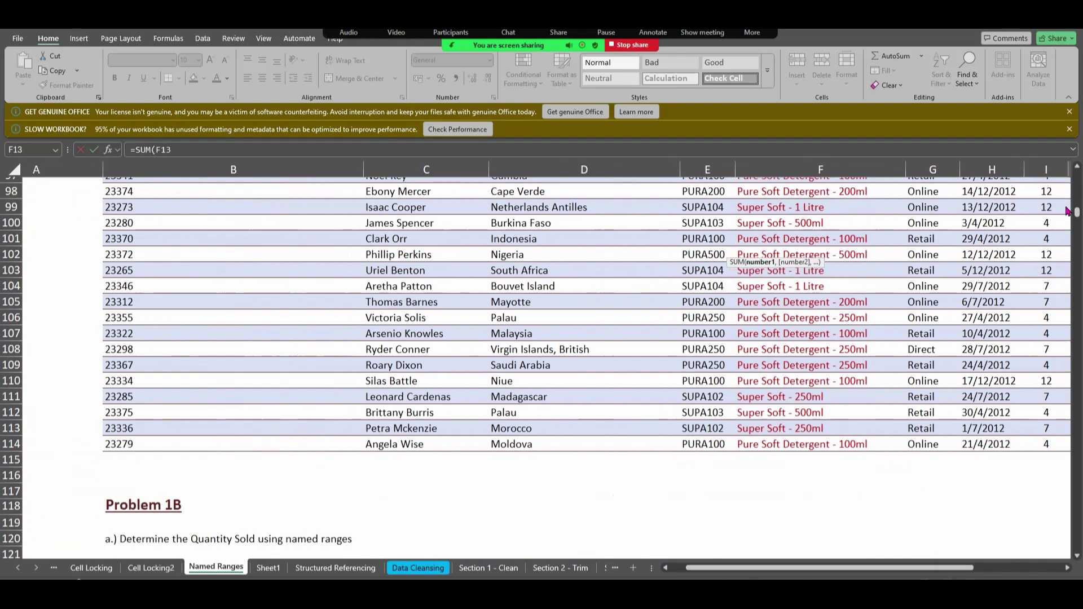
pyautogui.scroll(-6, 1068, 214)
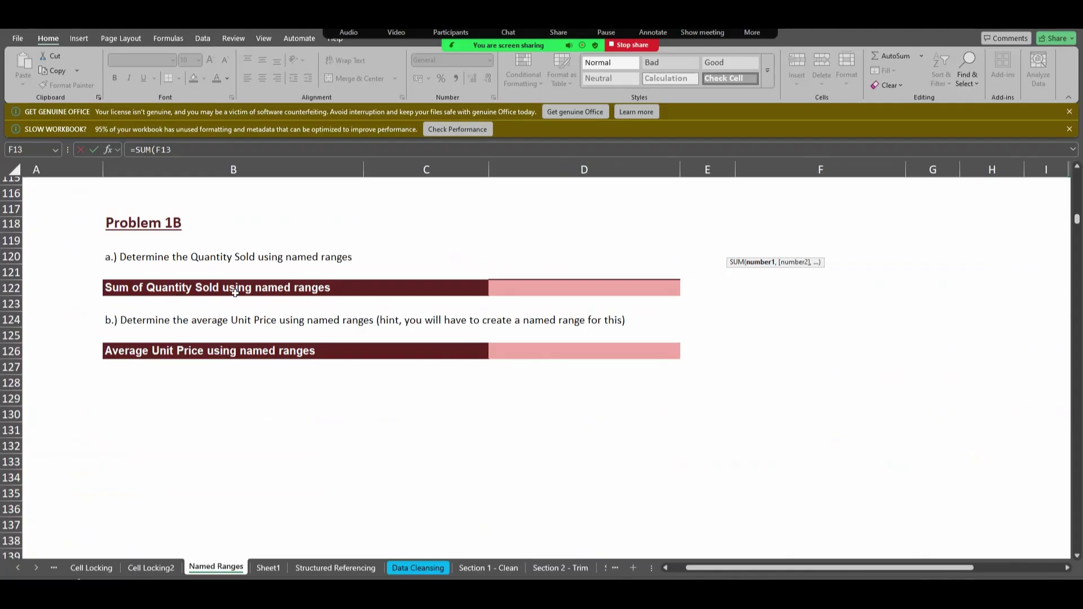
pyautogui.click(454, 288)
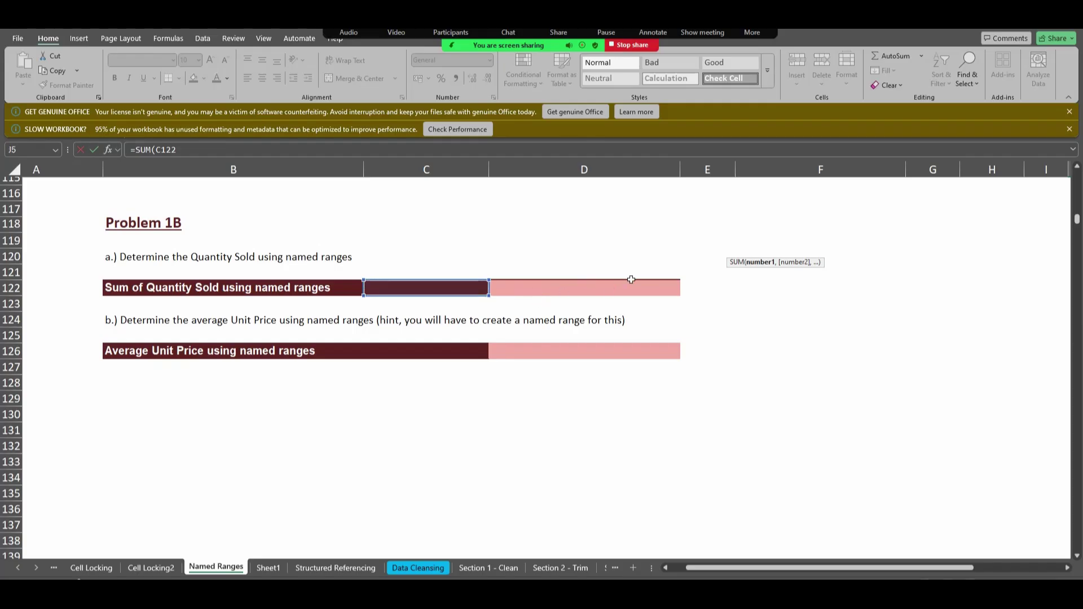
pyautogui.press('Escape')
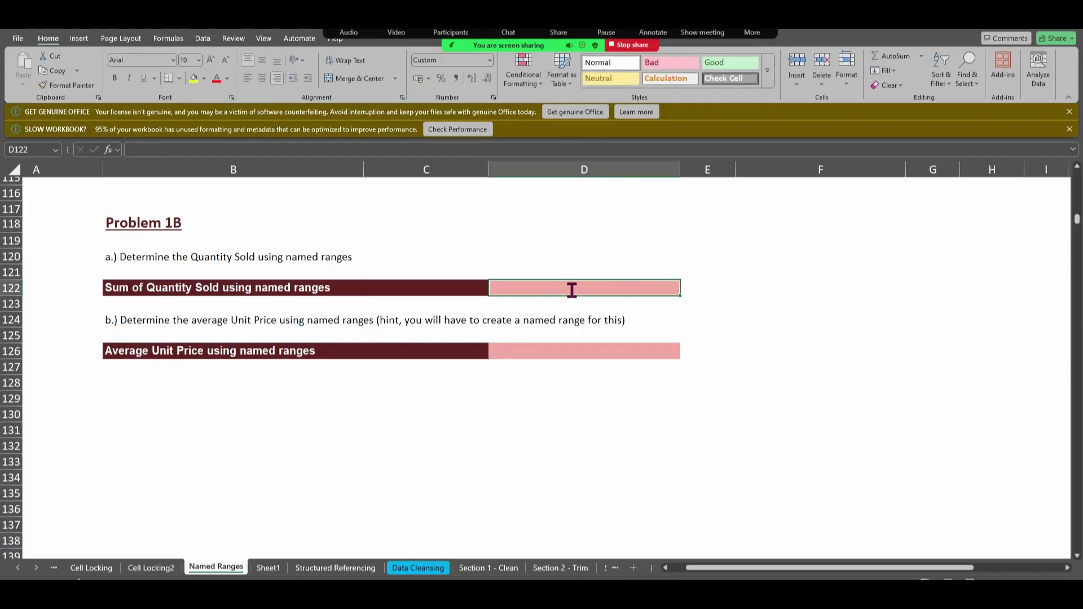
# Step: Begin a SUM formula in cell D122 for the quantity sold, with the entire Quantity column J as its argument
pyautogui.write('=sum')
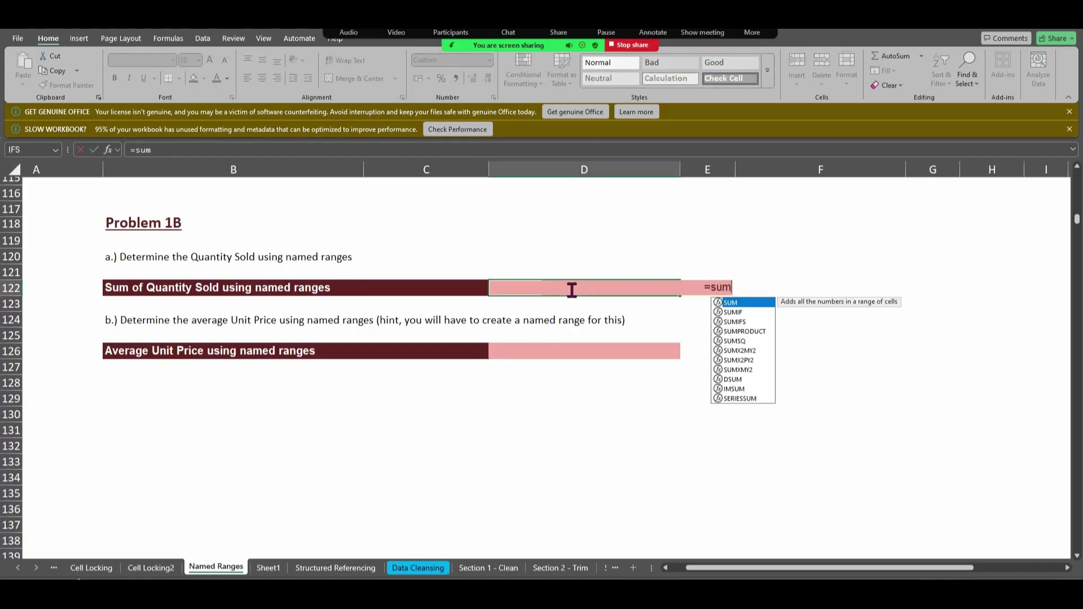
pyautogui.write('(')
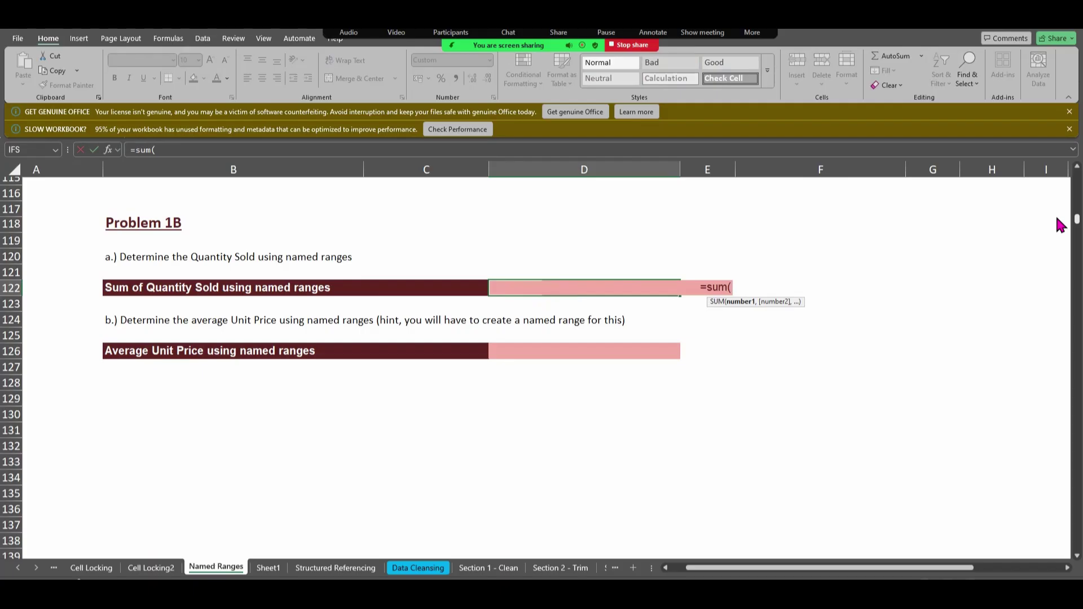
pyautogui.scroll(20, 1057, 226)
pyautogui.scroll(-20, 1058, 237)
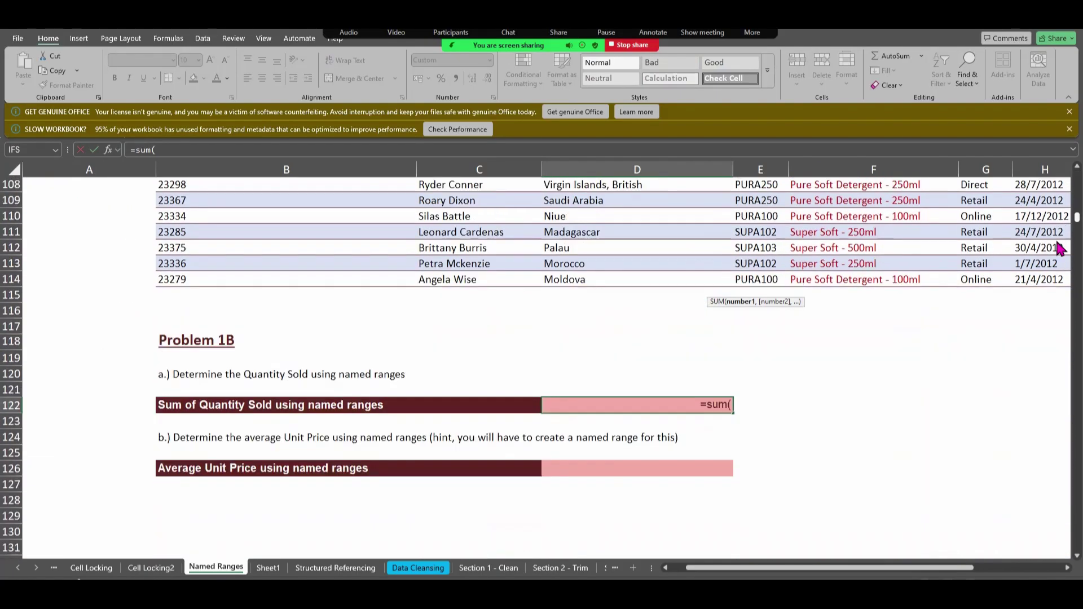
pyautogui.scroll(-13, 1059, 237)
pyautogui.scroll(17, 1059, 228)
pyautogui.scroll(-2, 1060, 221)
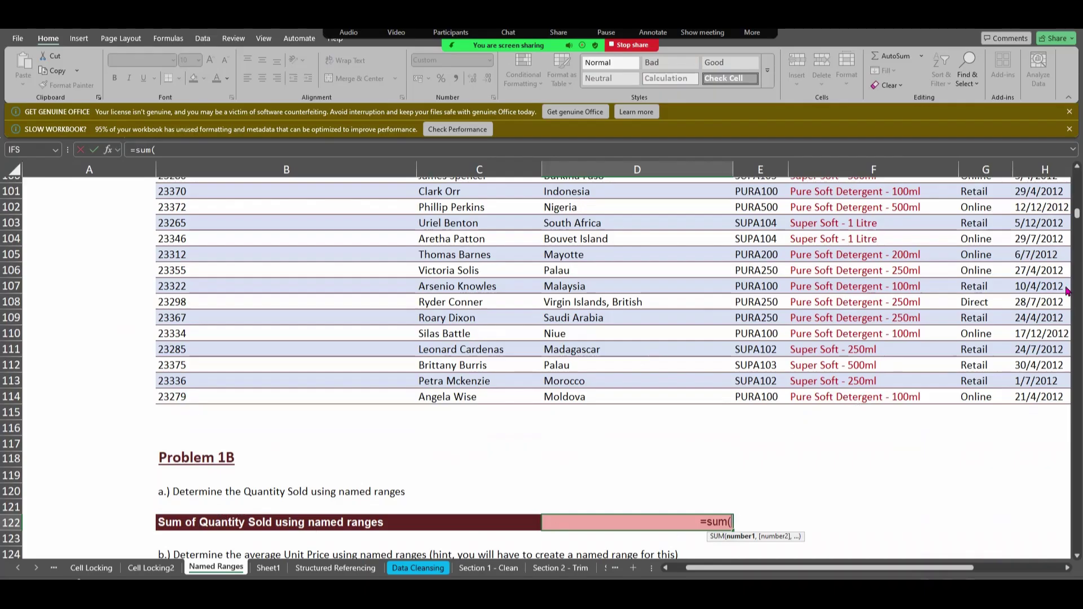
pyautogui.scroll(20, 1068, 203)
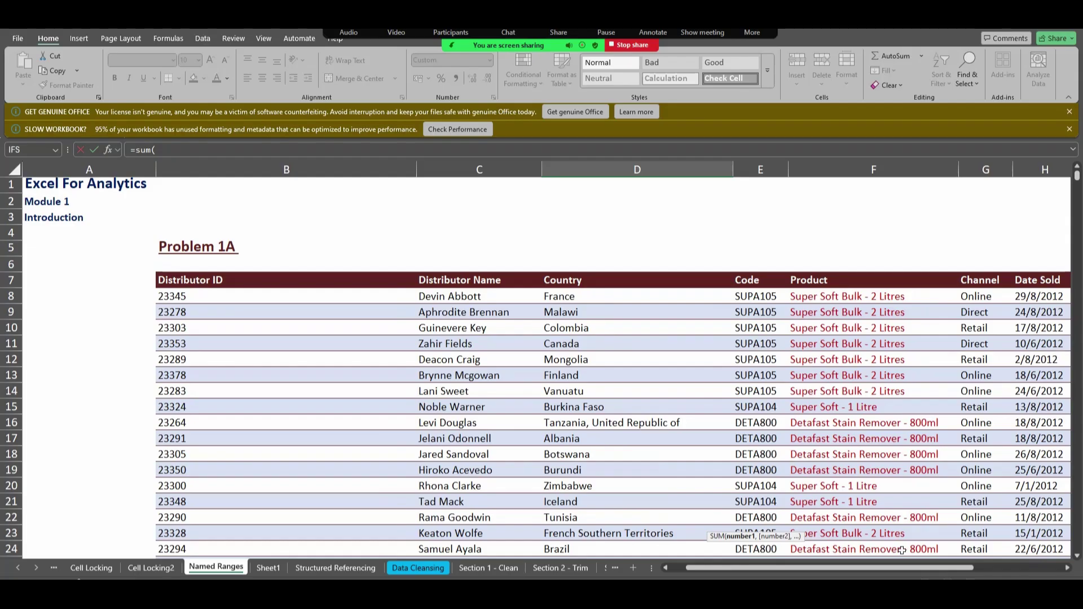
pyautogui.moveTo(883, 571); pyautogui.dragTo(924, 569)
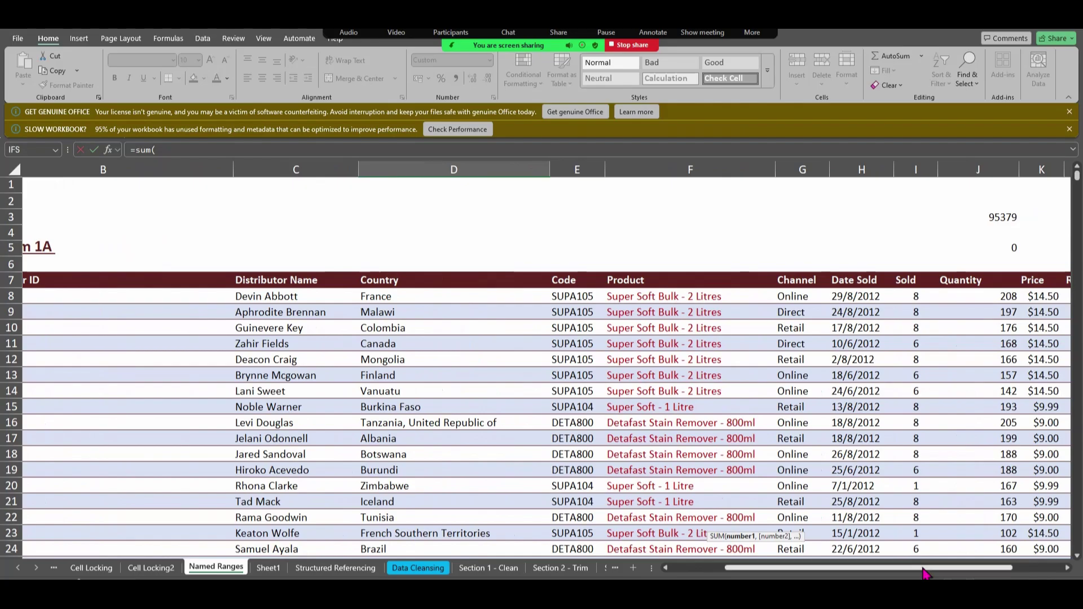
pyautogui.moveTo(928, 572); pyautogui.dragTo(943, 571)
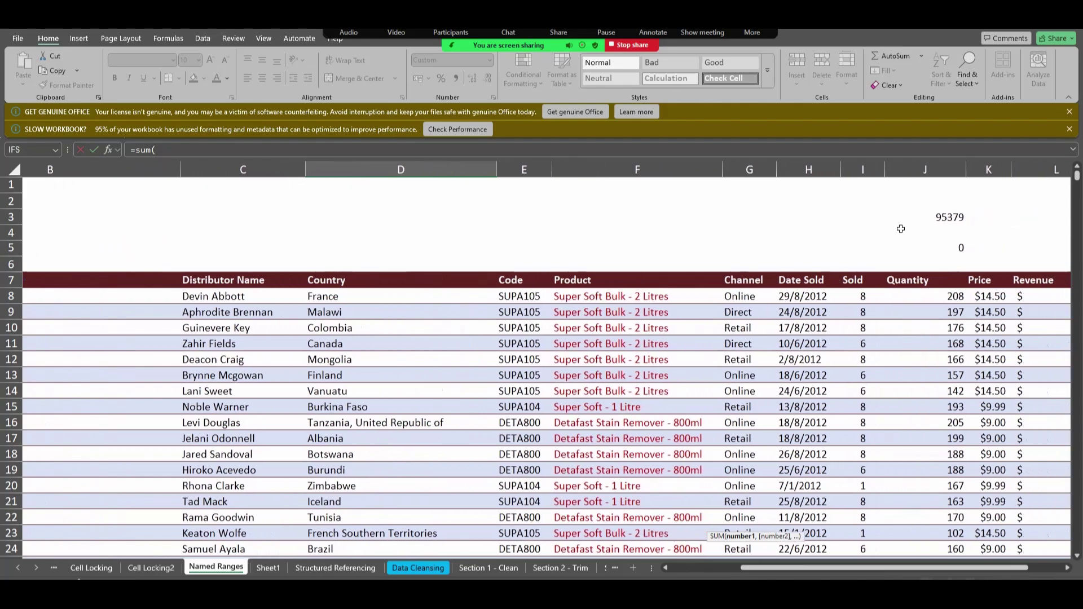
pyautogui.click(911, 167)
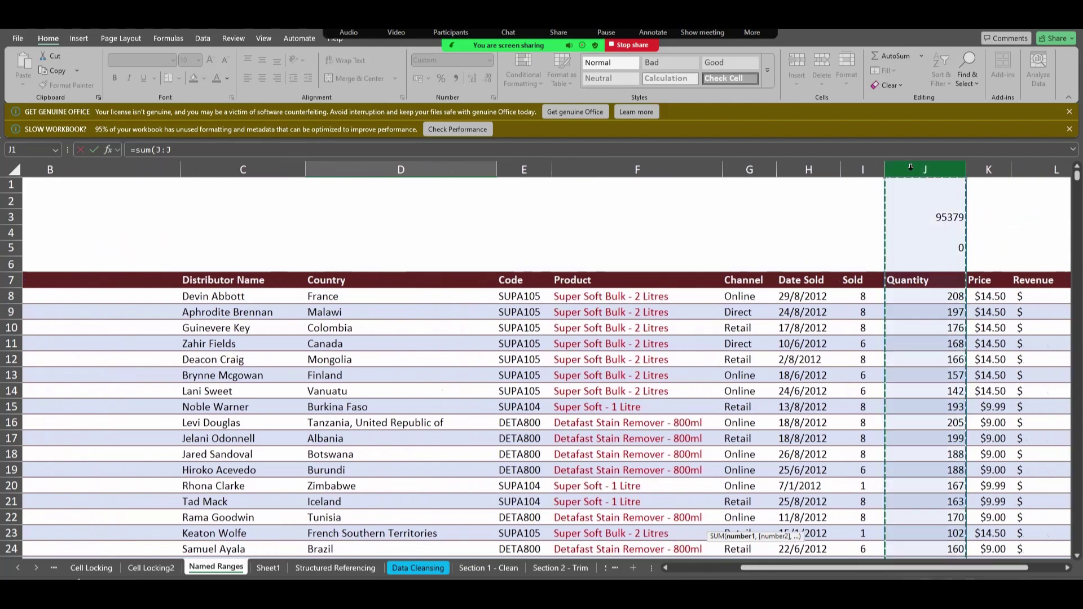
pyautogui.click(852, 216)
pyautogui.click(948, 218)
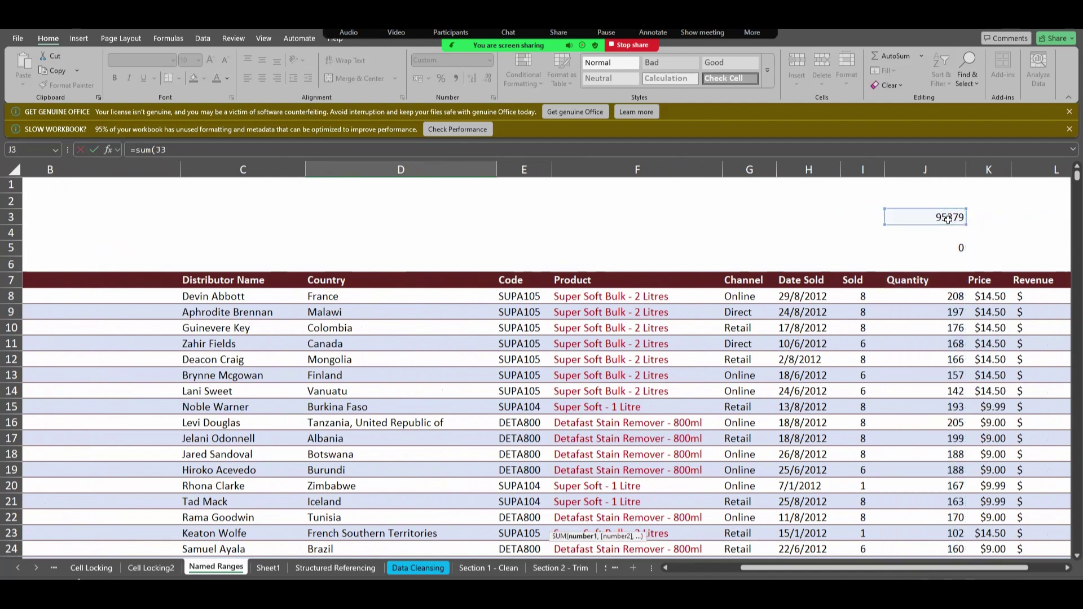
pyautogui.press('BackSpace')
pyautogui.press('BackSpace')
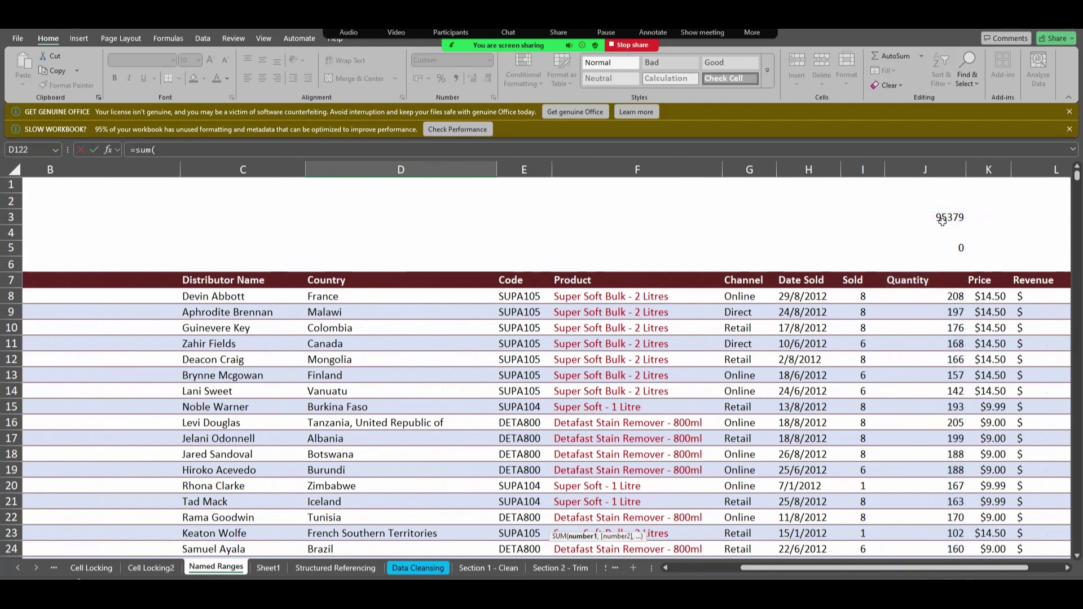
pyautogui.click(942, 219)
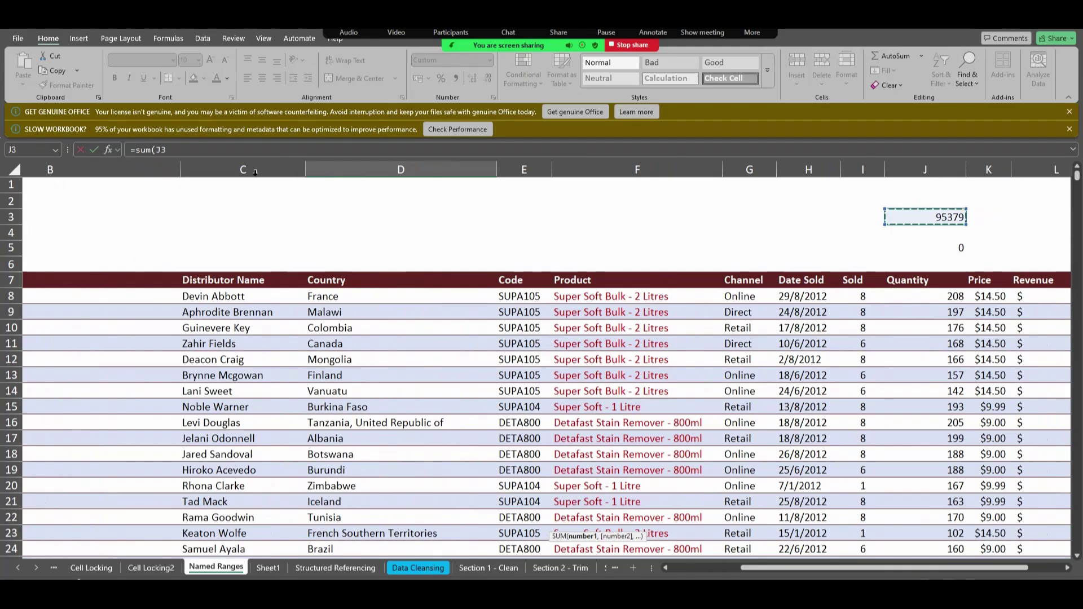
pyautogui.press('BackSpace')
pyautogui.press('BackSpace')
pyautogui.press('BackSpace')
pyautogui.press('BackSpace')
pyautogui.press('BackSpace')
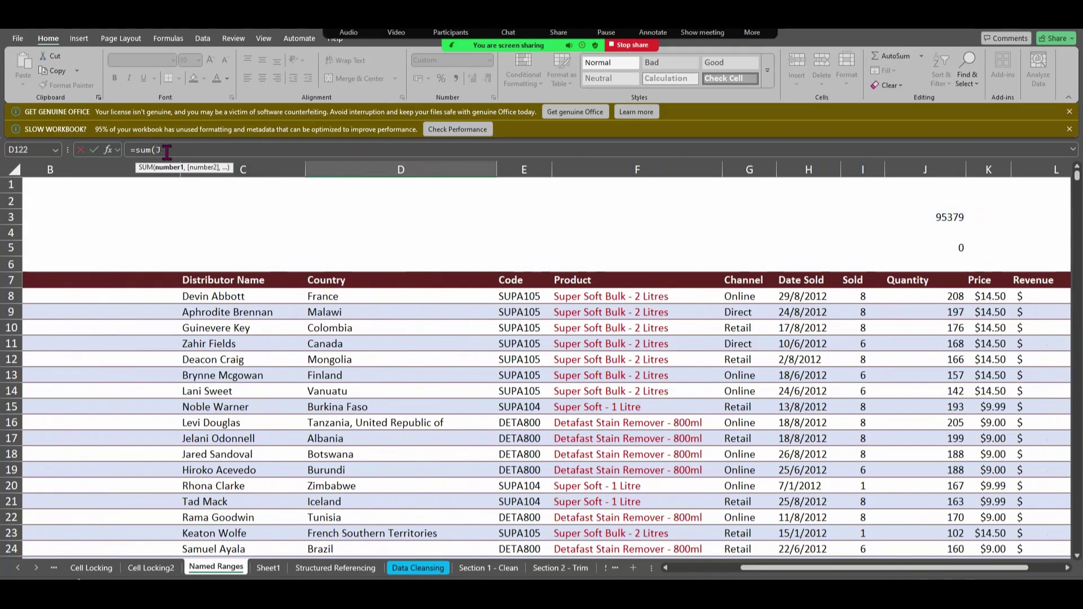
pyautogui.press('Escape')
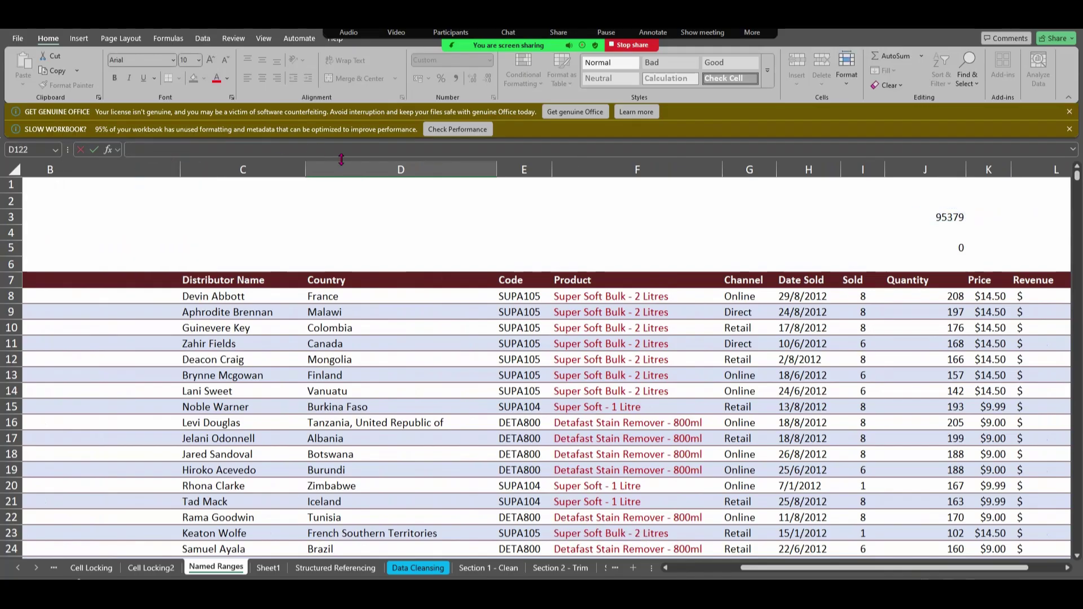
# Step: Clear the SUM formulas from cells J5 and J3 above the Quantity column
pyautogui.click(958, 250)
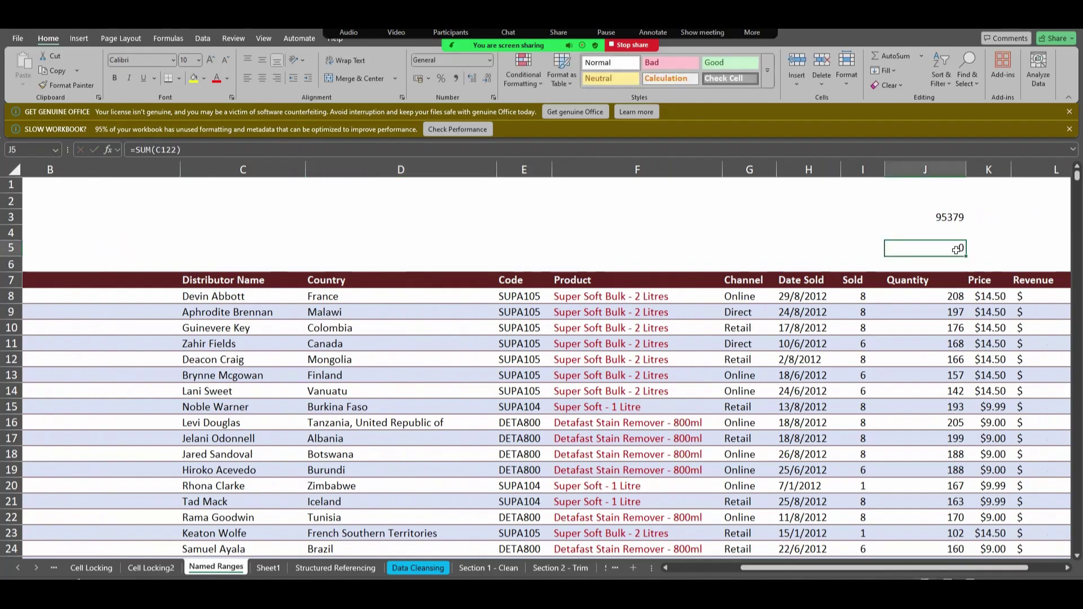
pyautogui.click(955, 217)
pyautogui.doubleClick(955, 218)
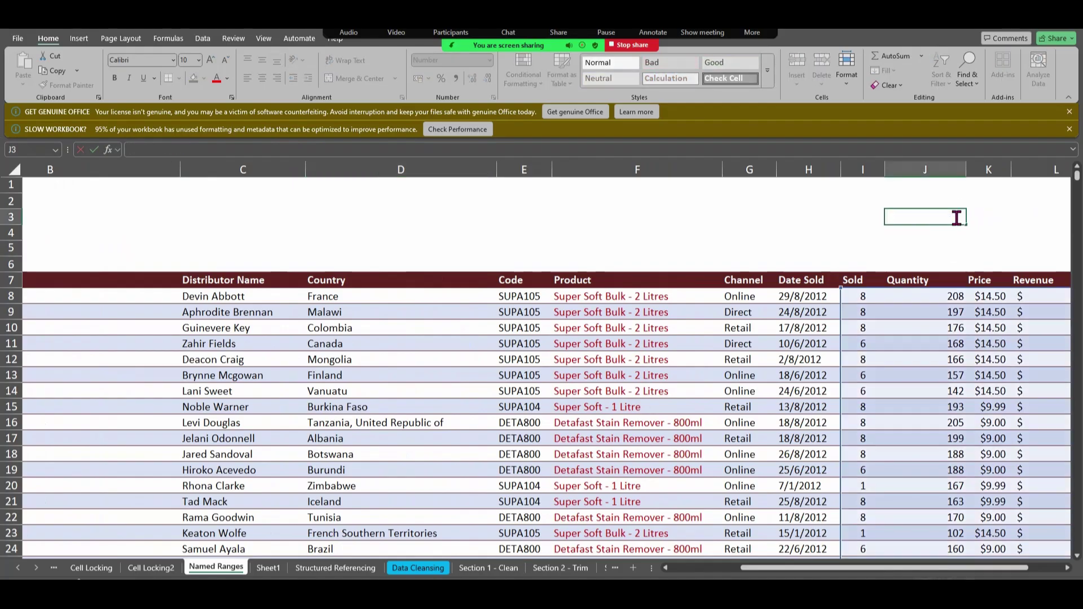
pyautogui.click(865, 249)
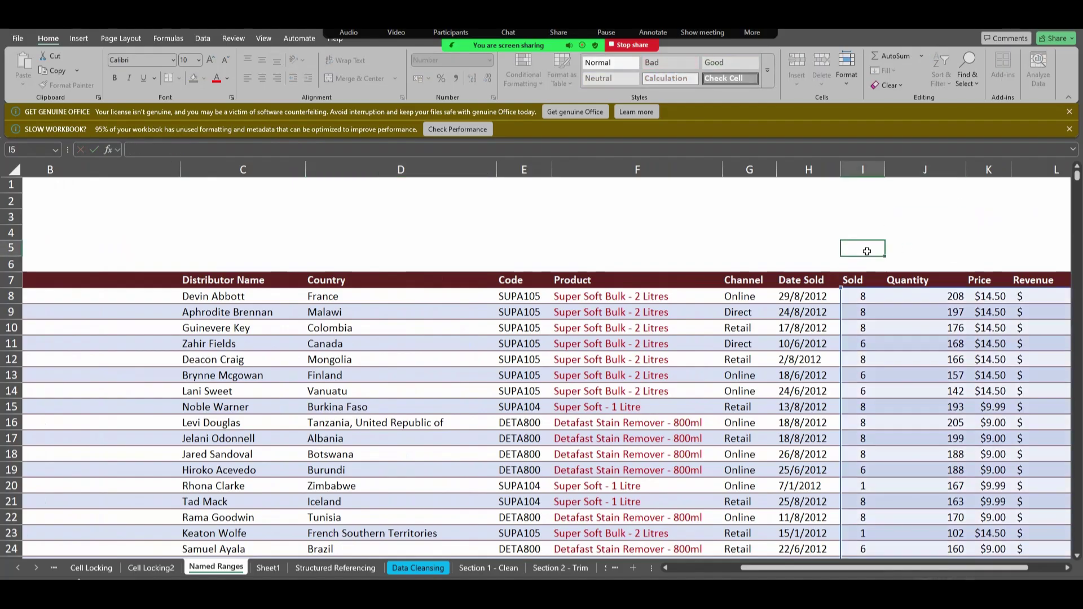
# Step: Select the entire Quantity column J and try to define the workbook-scoped name Total_Quantity for it
pyautogui.click(921, 168)
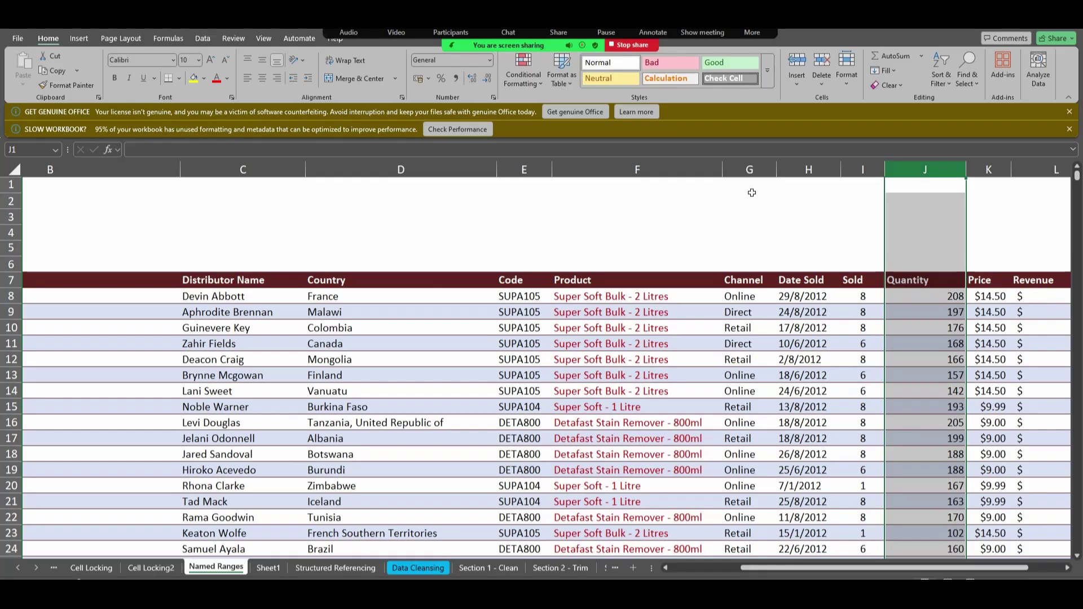
pyautogui.click(169, 38)
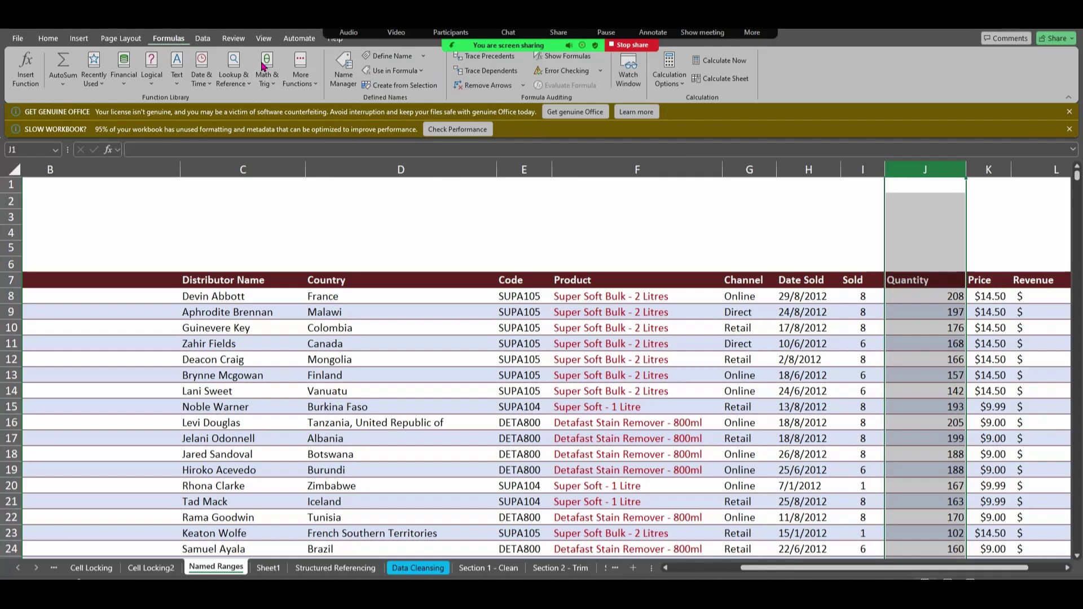
pyautogui.click(424, 59)
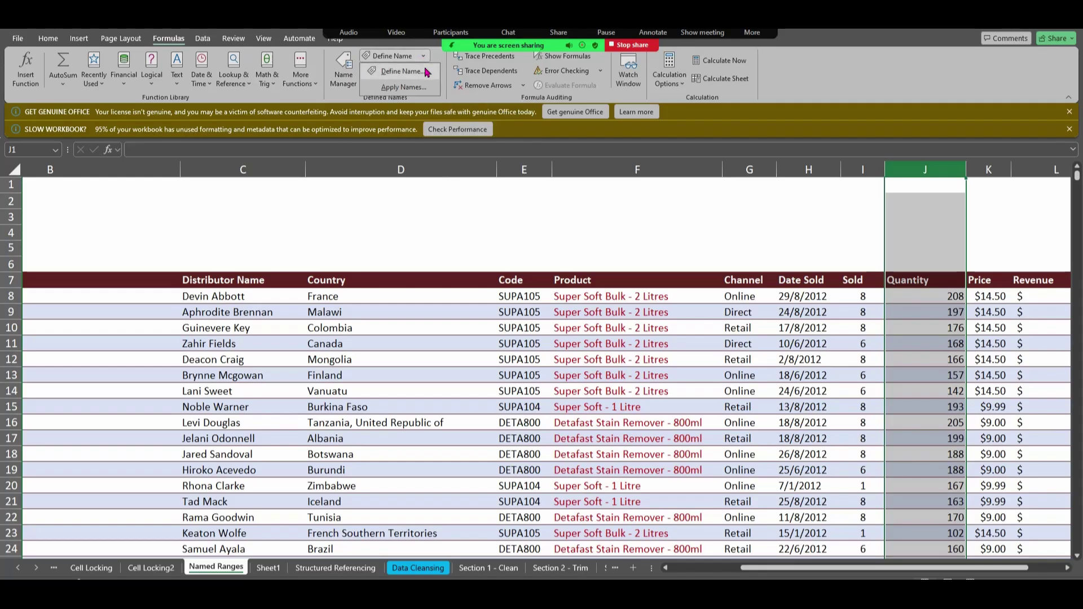
pyautogui.click(417, 73)
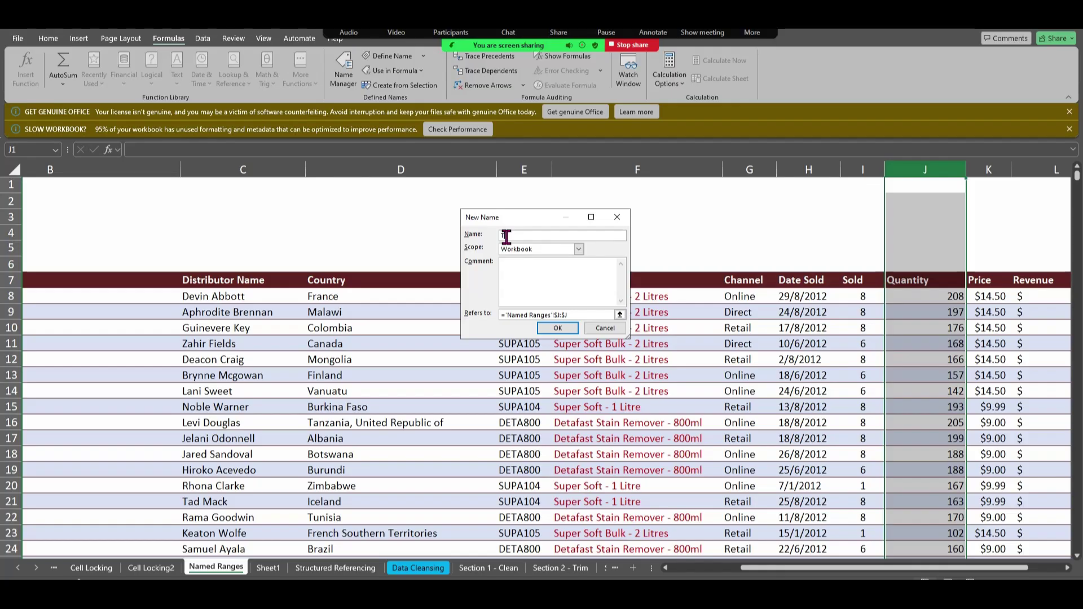
pyautogui.write('otal')
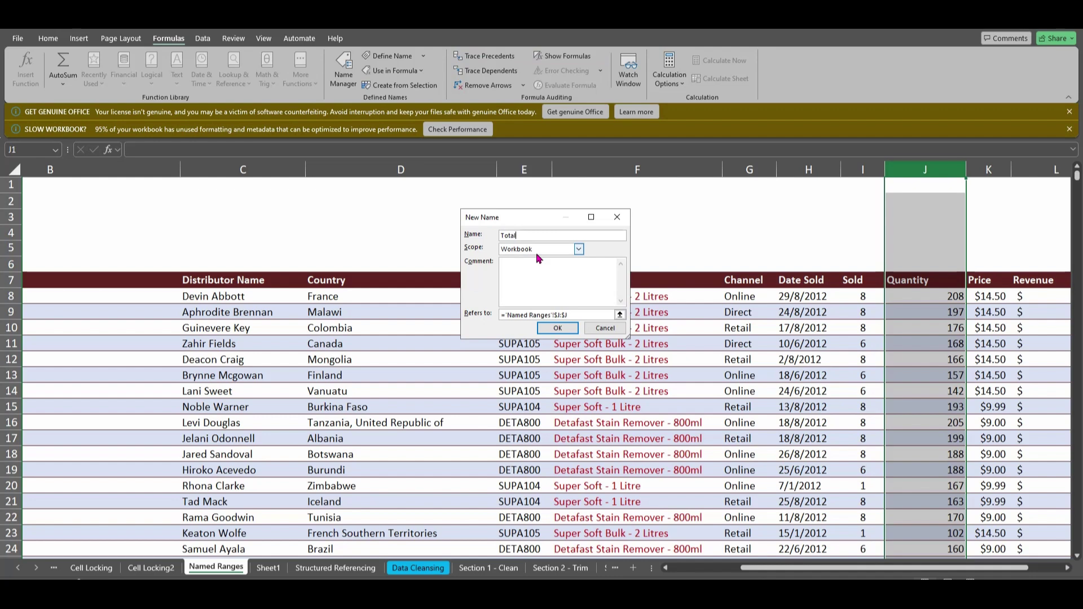
pyautogui.write('_')
pyautogui.write('Quantity')
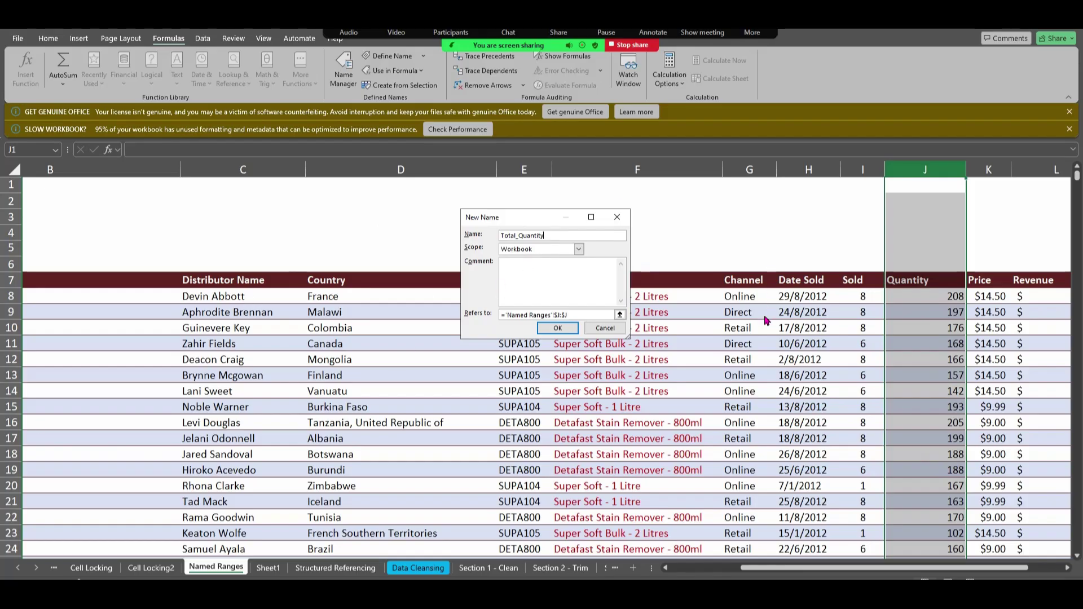
pyautogui.click(579, 249)
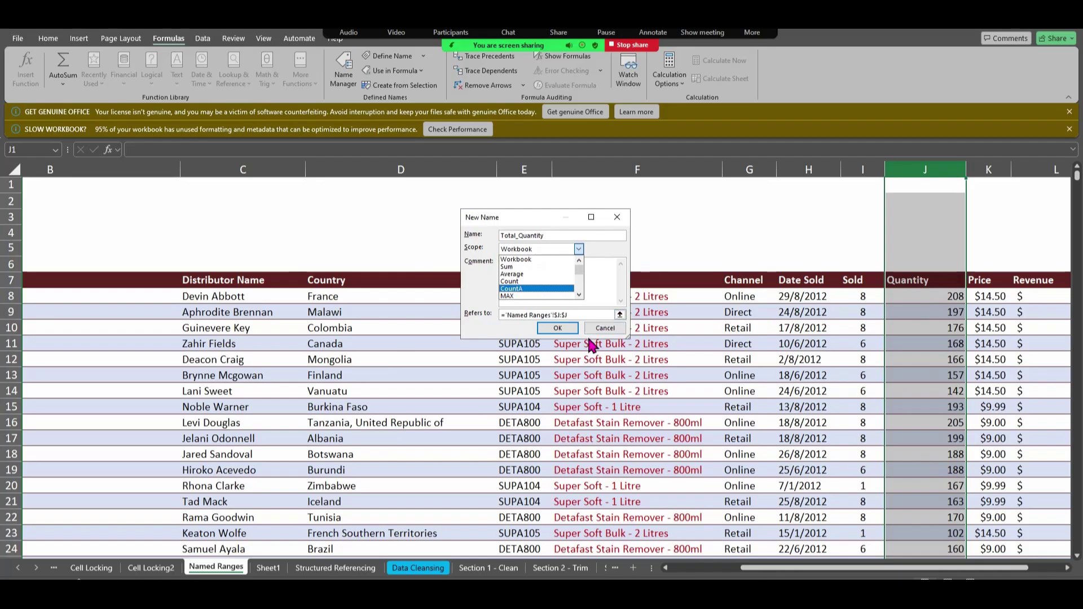
pyautogui.click(581, 250)
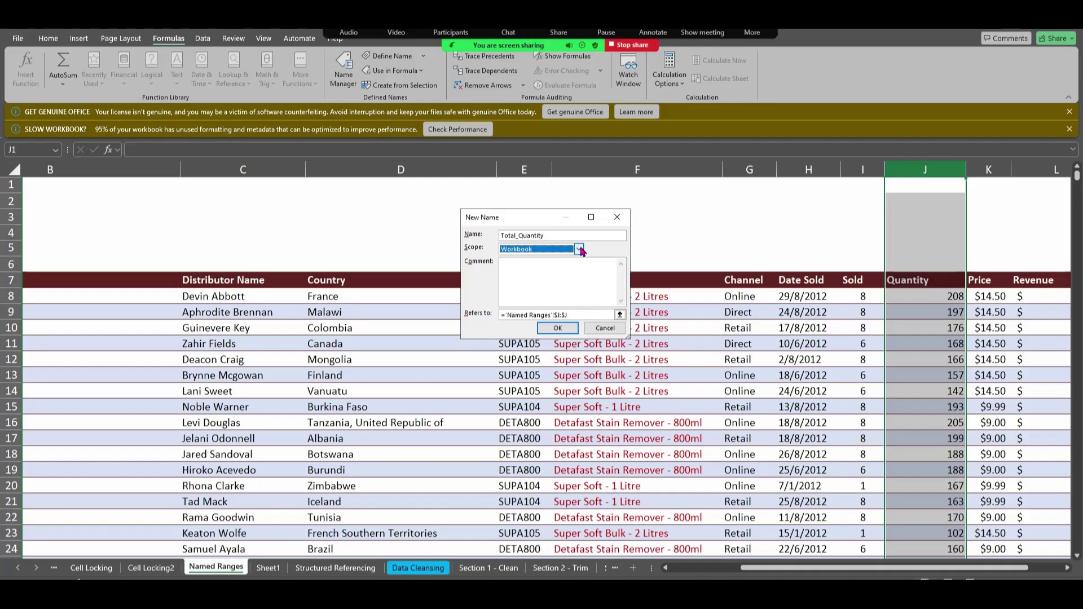
pyautogui.click(562, 332)
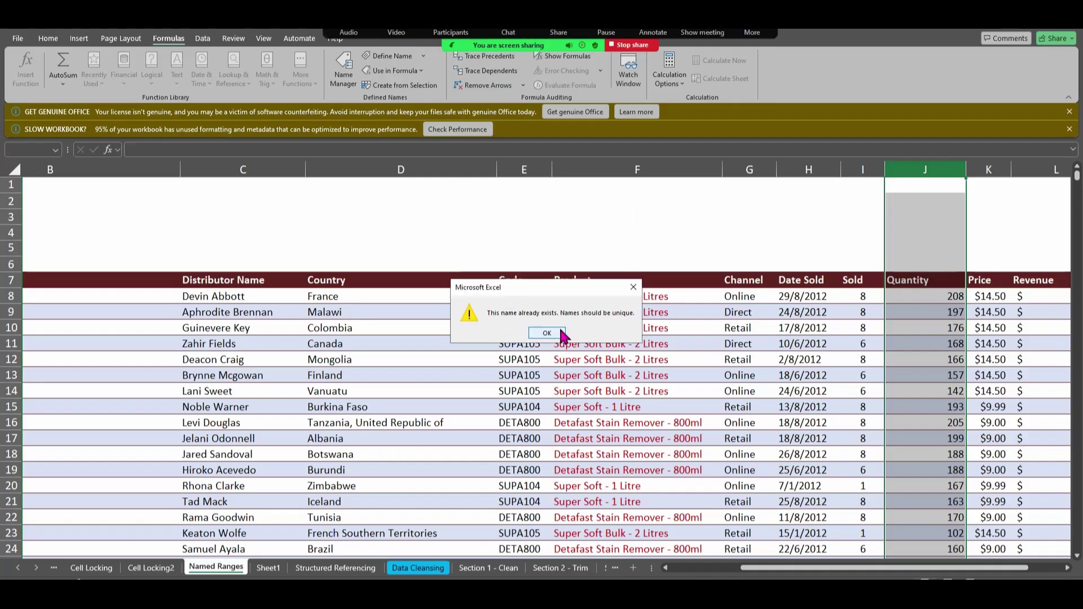
pyautogui.click(551, 334)
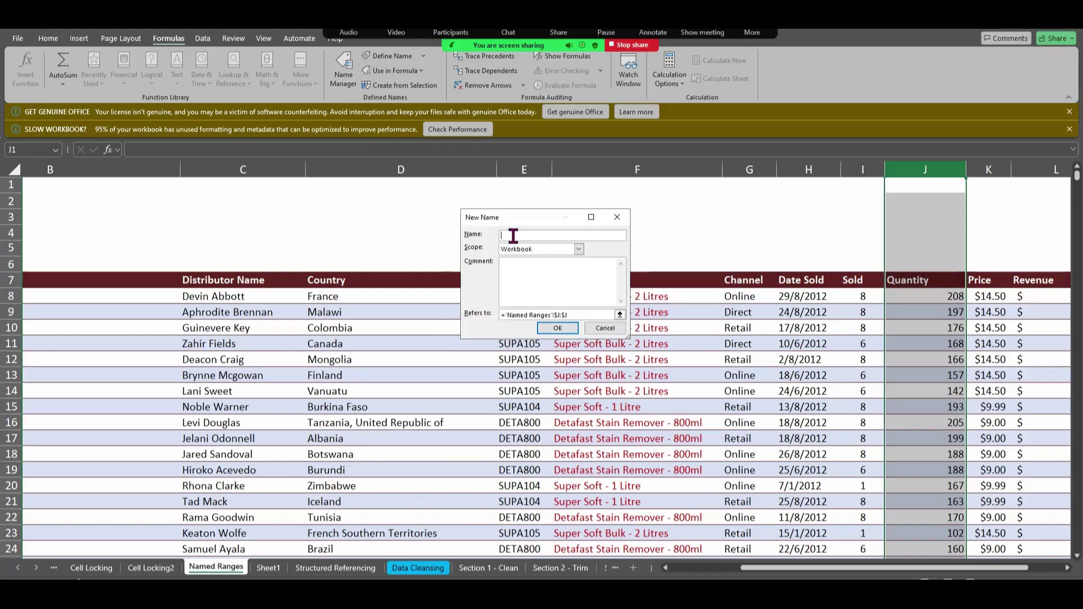
# Step: Create the named range for column J as Sum_Quantity with workbook scope
pyautogui.write('Sum_Quantity')
pyautogui.click(558, 331)
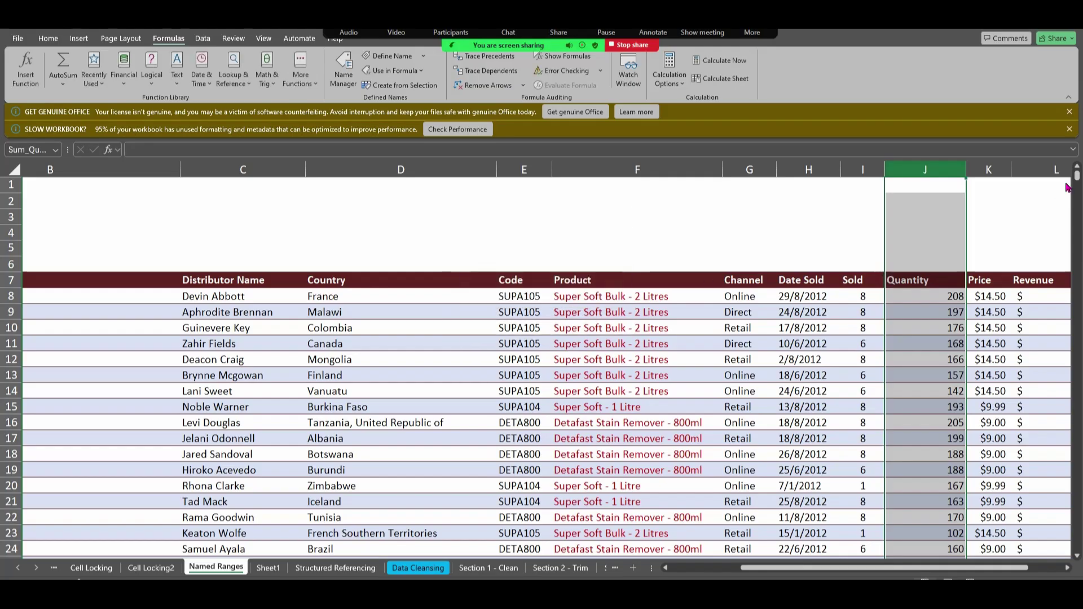
# Step: Enter a SUM formula in cell D122 of Problem 1B that totals the existing named range TOtal_Quantity
pyautogui.moveTo(1067, 176); pyautogui.dragTo(1068, 219)
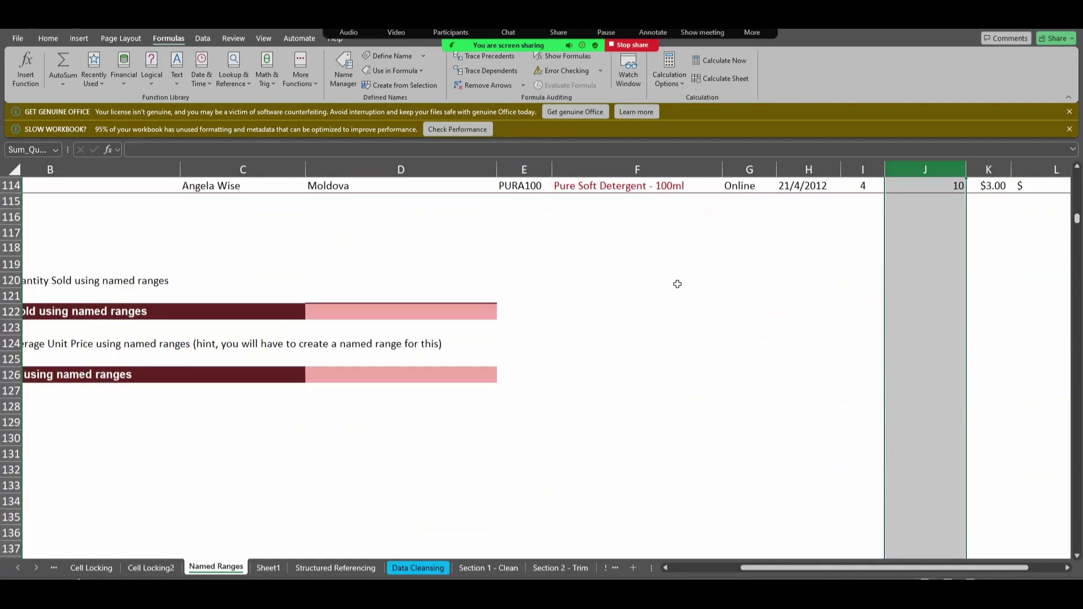
pyautogui.click(335, 318)
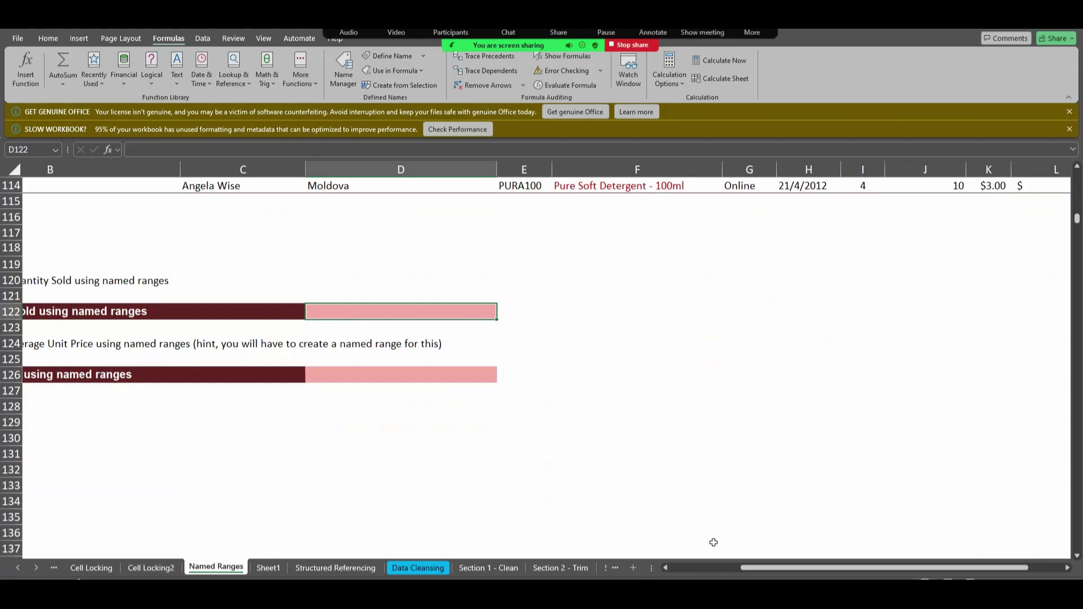
pyautogui.moveTo(758, 569); pyautogui.dragTo(725, 576)
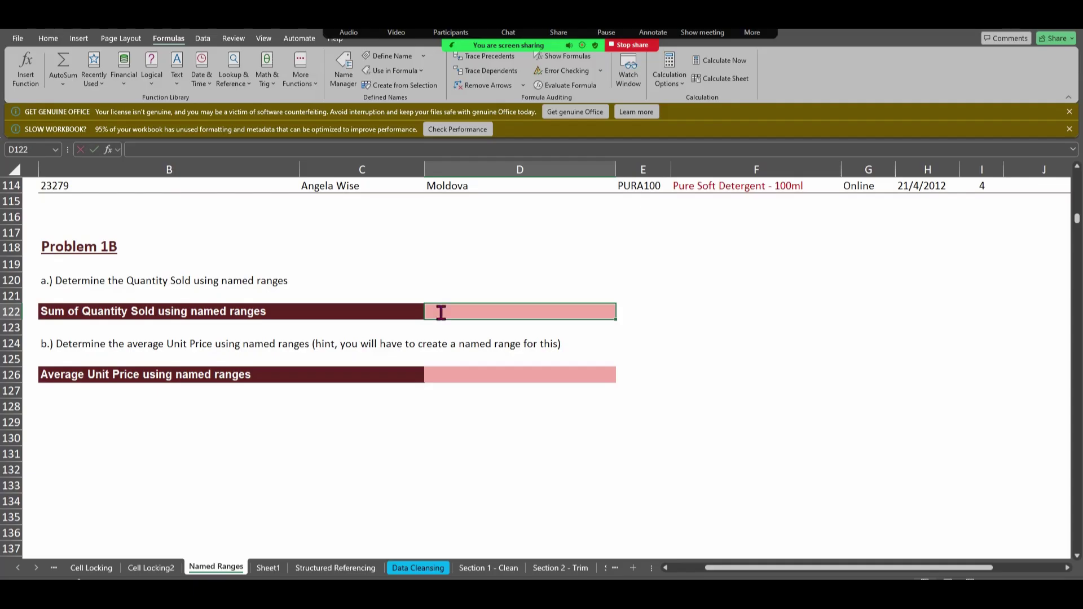
pyautogui.write('=sum')
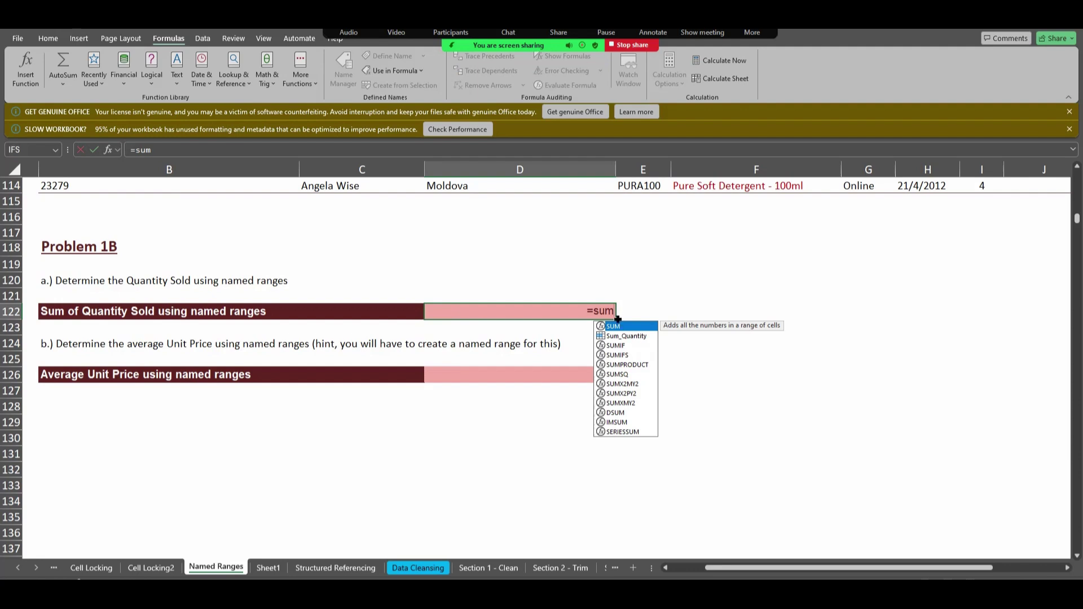
pyautogui.doubleClick(617, 325)
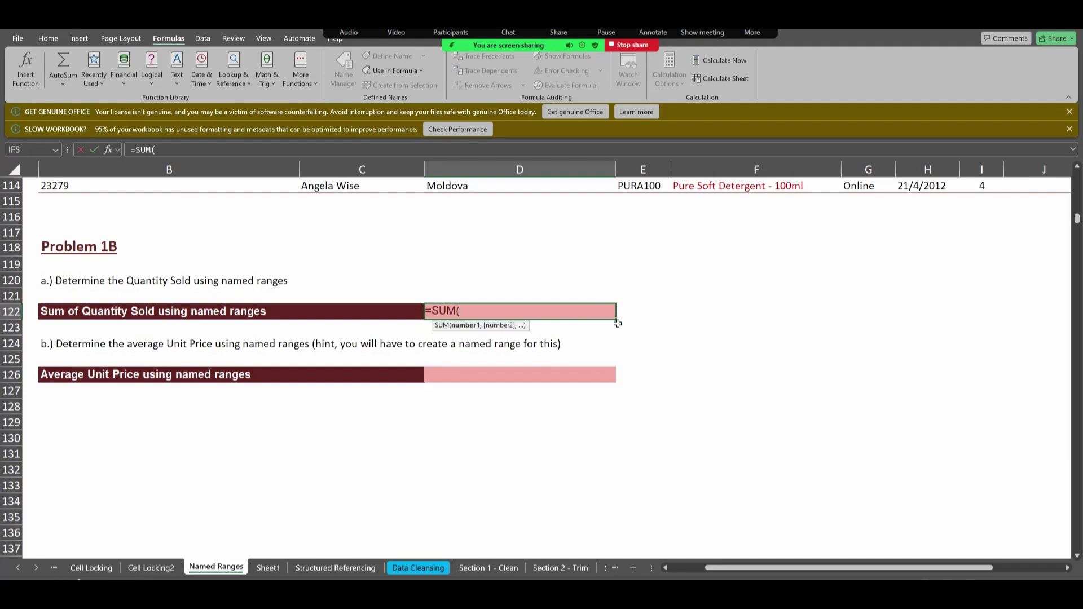
pyautogui.write('to')
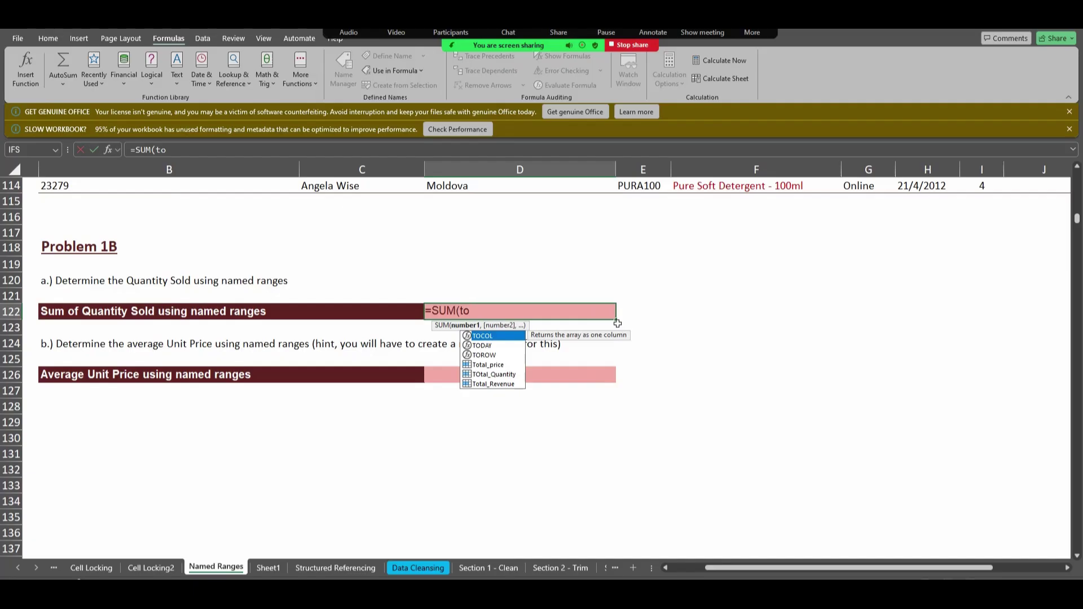
pyautogui.doubleClick(506, 375)
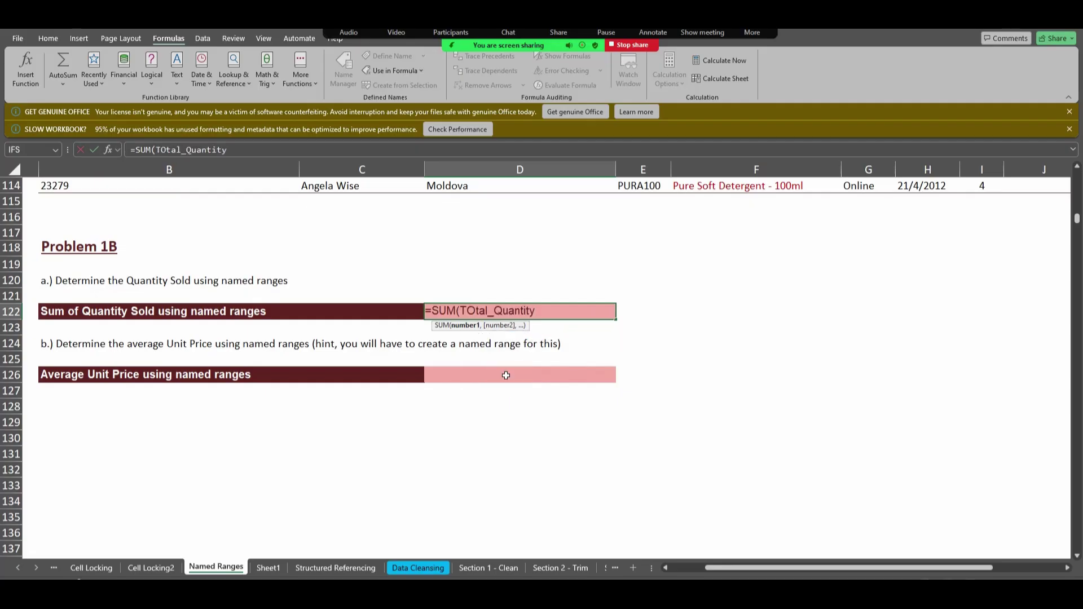
pyautogui.write(')')
pyautogui.press('Return')
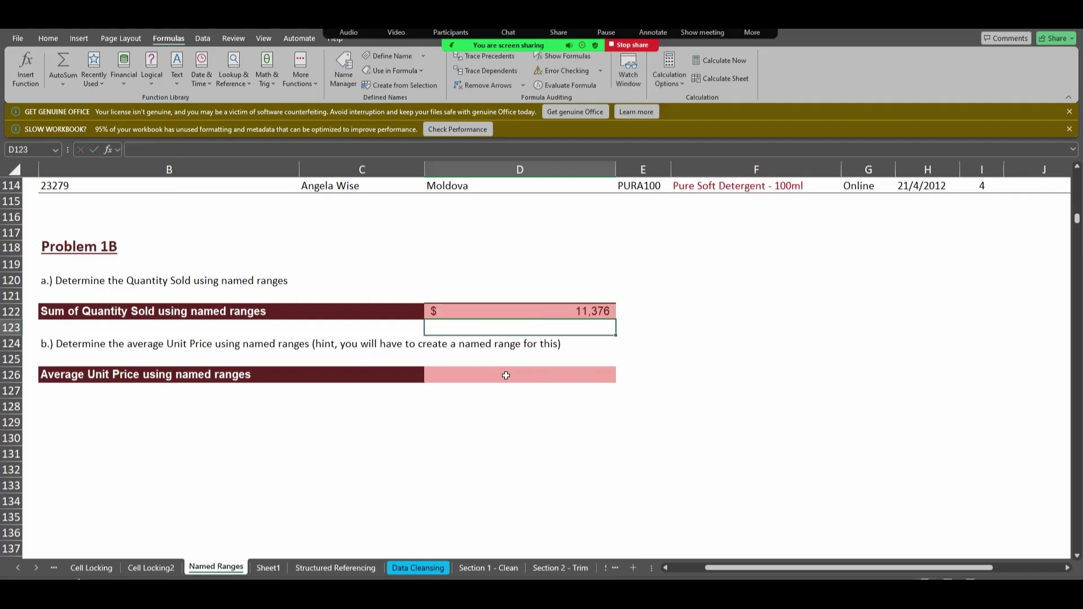
# Step: Change the formula in cell D122 to =SUM(Sum_Quantity)
pyautogui.click(505, 312)
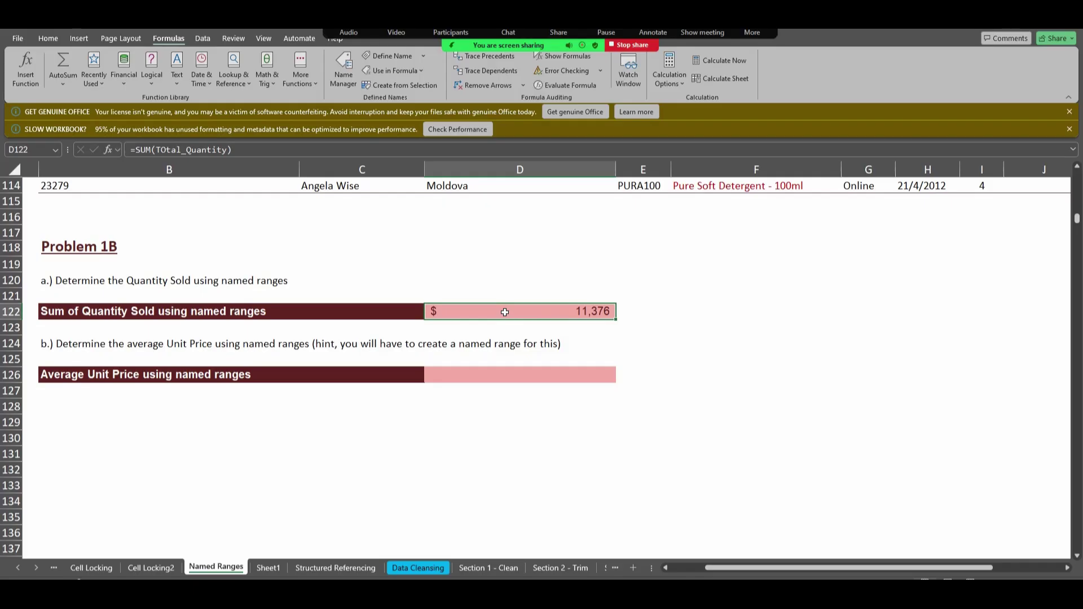
pyautogui.click(181, 150)
pyautogui.press('BackSpace')
pyautogui.press('BackSpace')
pyautogui.press('BackSpace')
pyautogui.press('BackSpace')
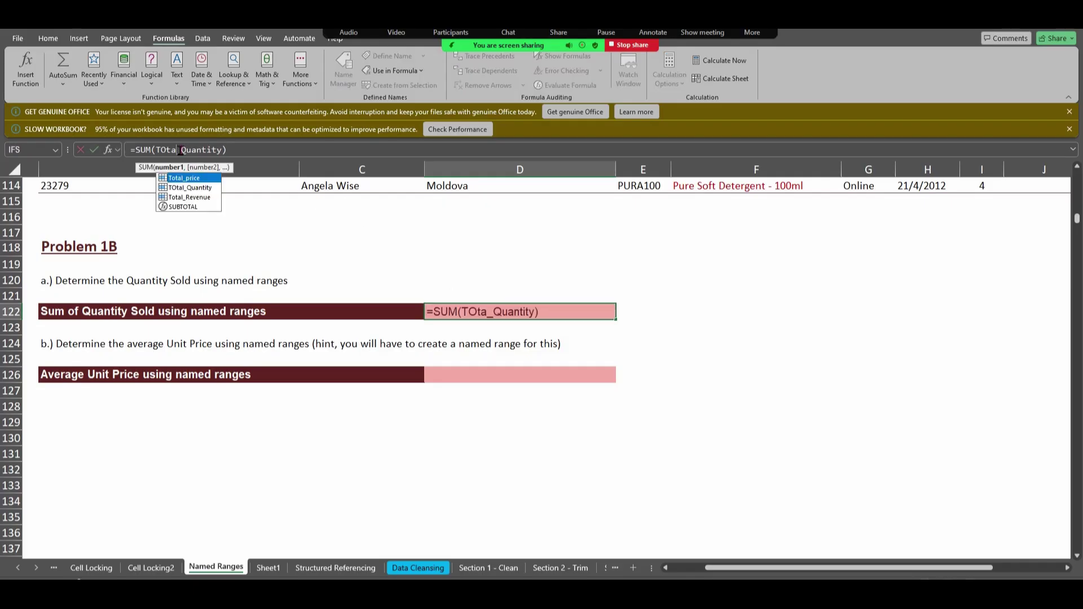
pyautogui.press('BackSpace')
pyautogui.write('sum')
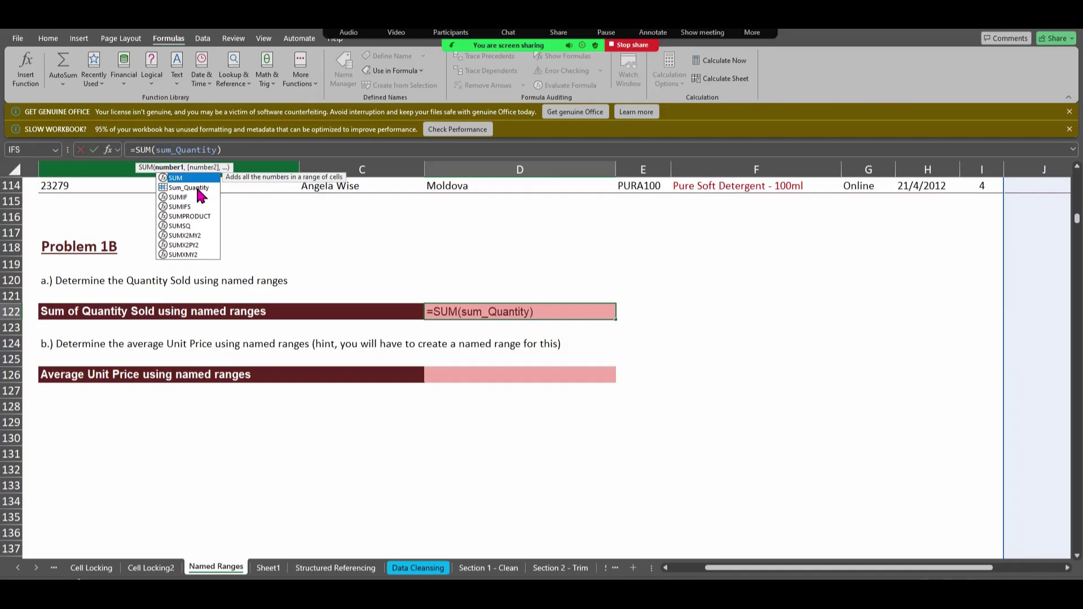
pyautogui.doubleClick(201, 194)
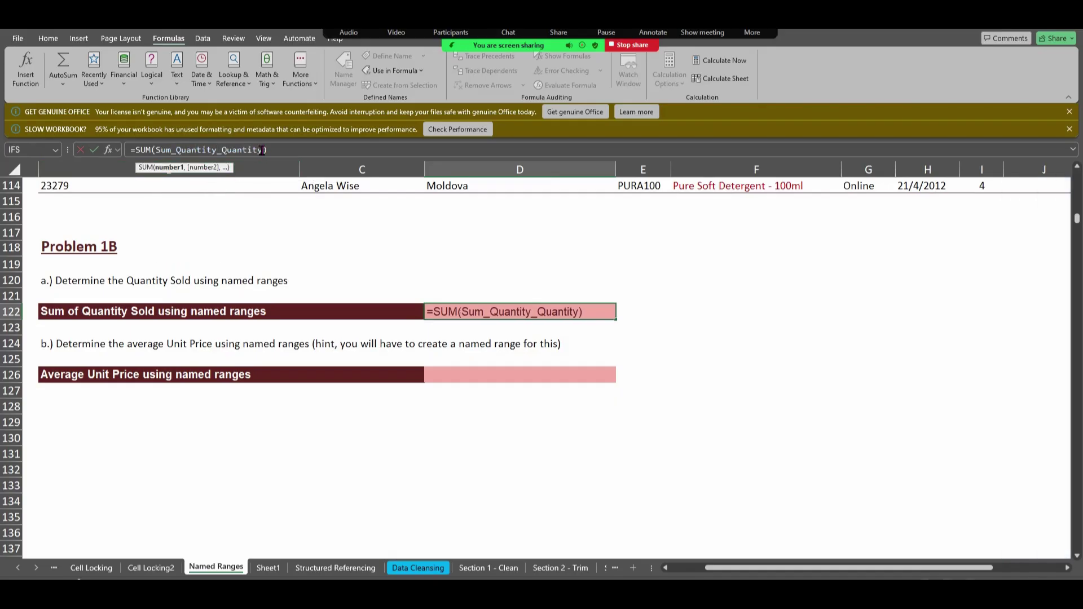
pyautogui.press('BackSpace')
pyautogui.press('BackSpace')
pyautogui.press('BackSpace')
pyautogui.press('BackSpace')
pyautogui.press('BackSpace')
pyautogui.press('BackSpace')
pyautogui.press('BackSpace')
pyautogui.press('BackSpace')
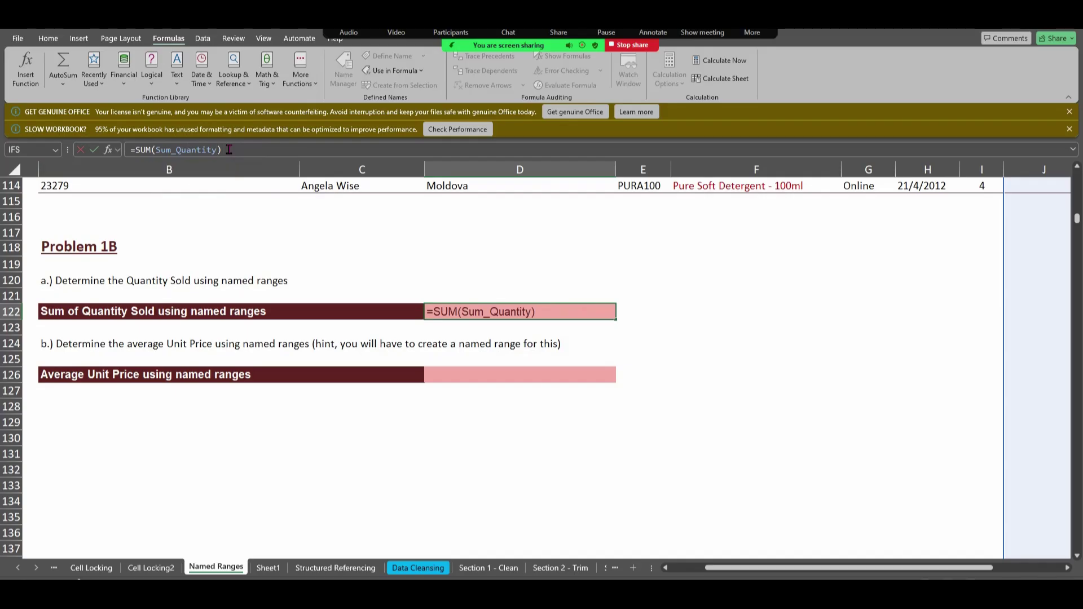
pyautogui.press('Return')
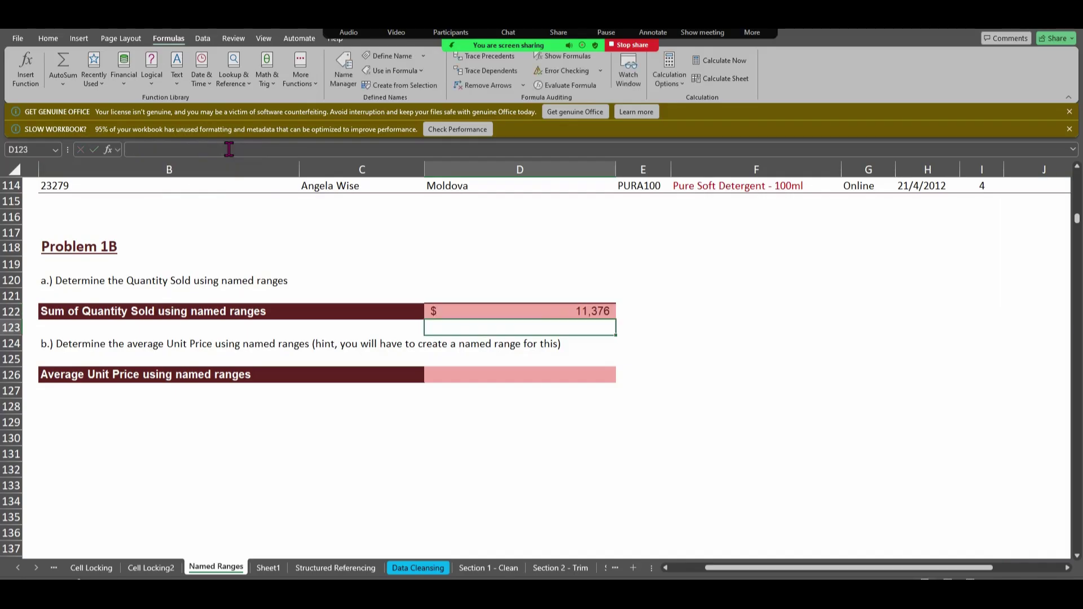
# Step: Define the workbook-scoped name Average_price for the entire unit price column K
pyautogui.click(487, 315)
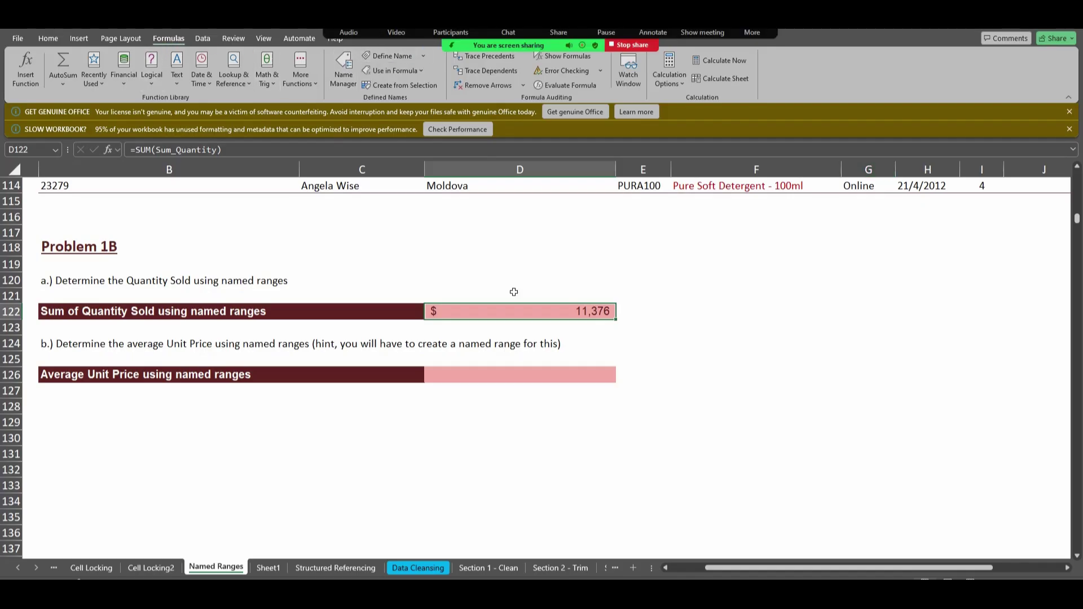
pyautogui.click(443, 376)
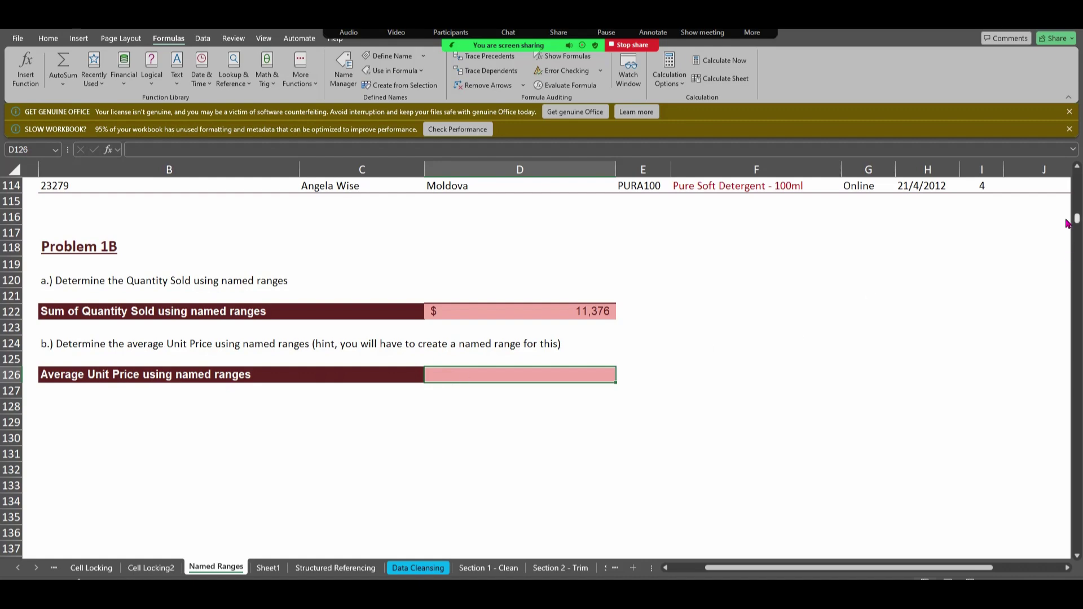
pyautogui.moveTo(1067, 224); pyautogui.dragTo(1066, 176)
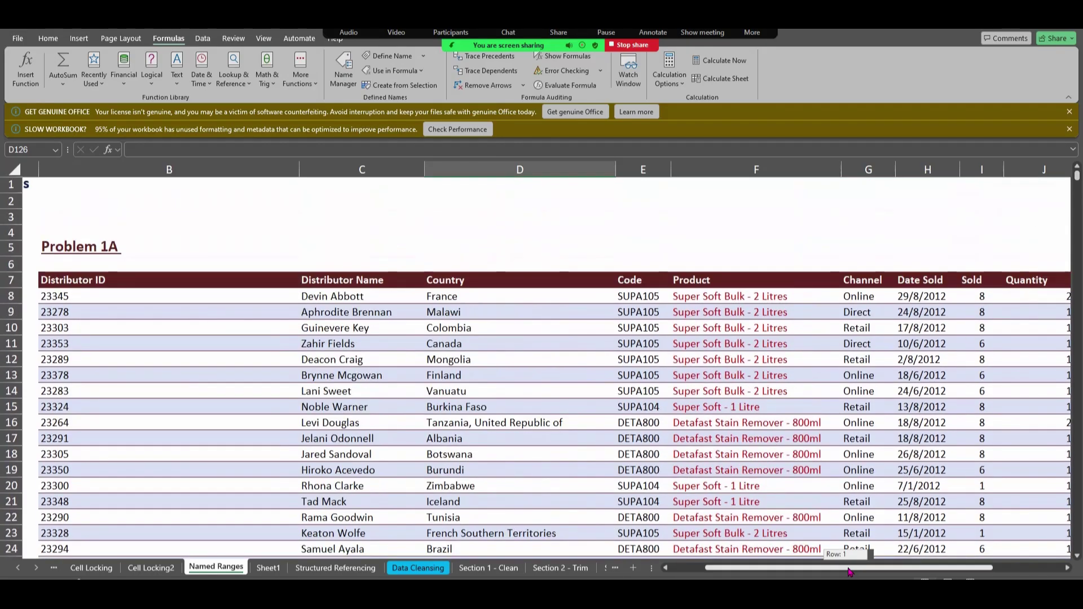
pyautogui.moveTo(850, 573); pyautogui.dragTo(906, 558)
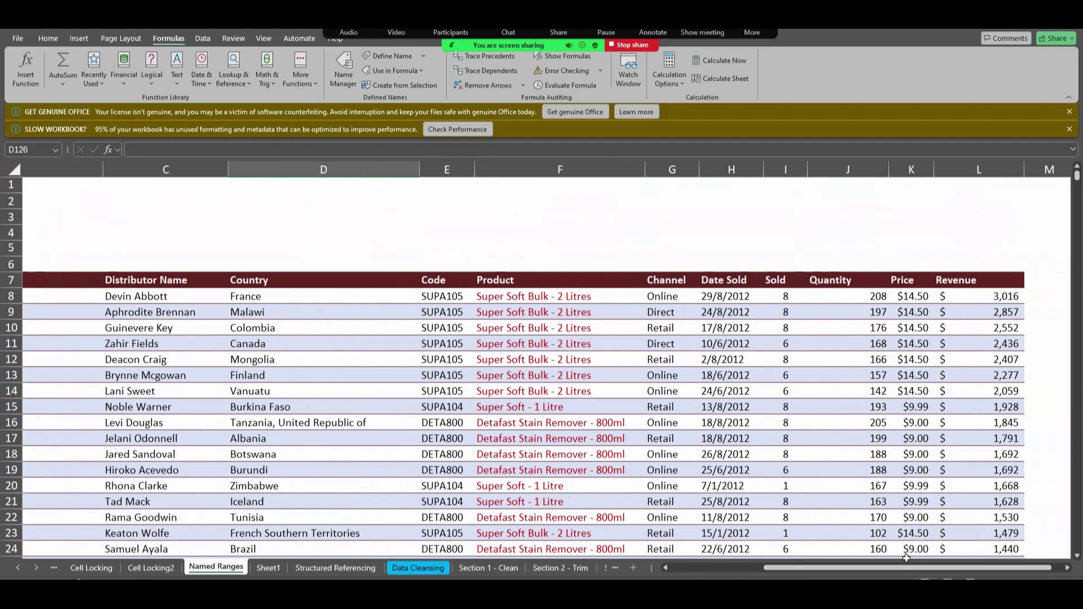
pyautogui.click(912, 168)
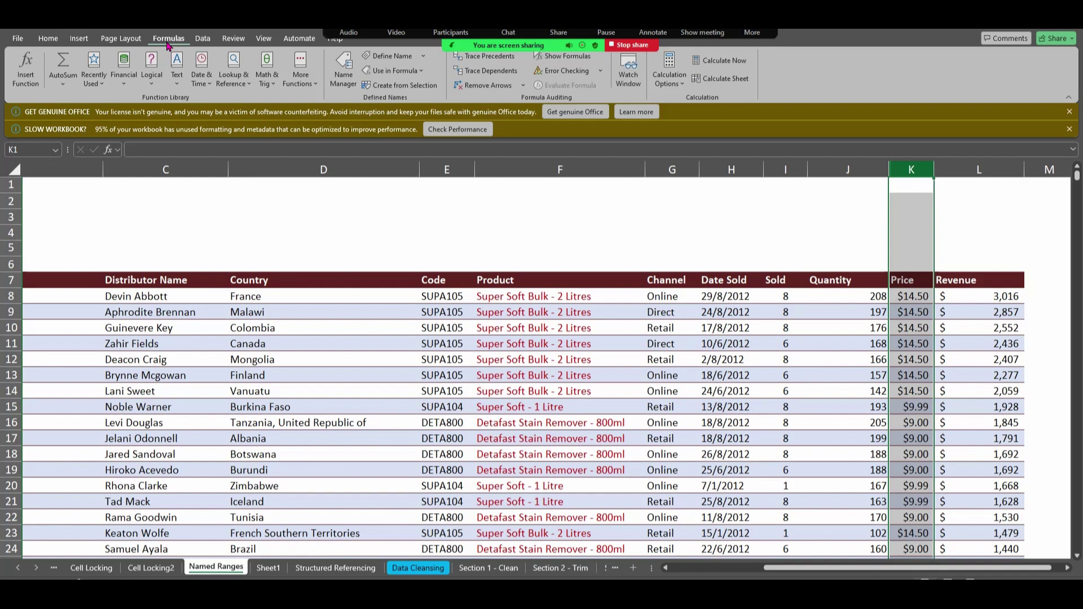
pyautogui.click(422, 57)
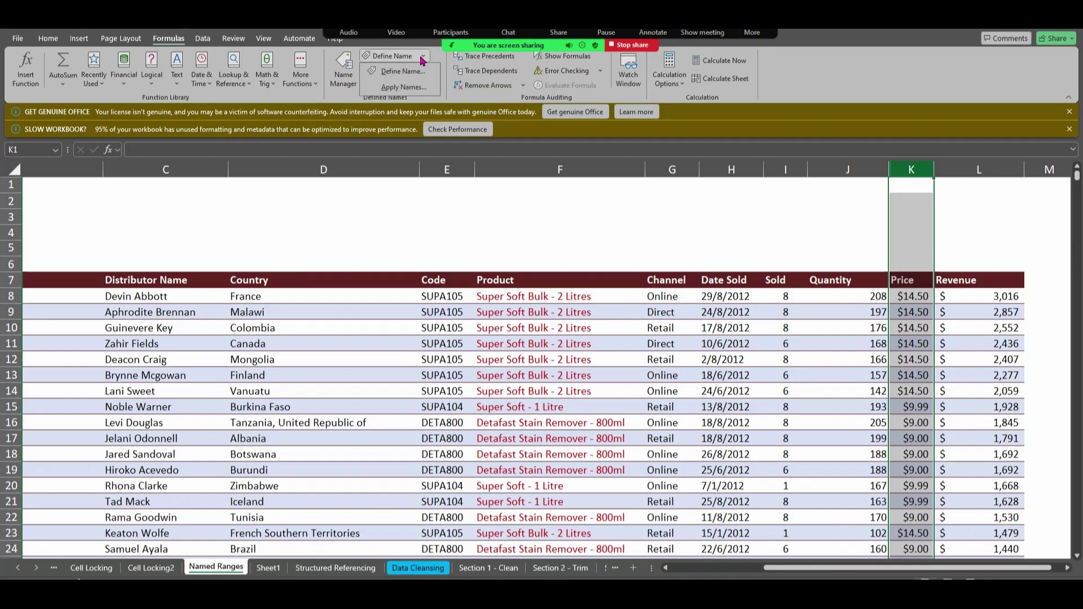
pyautogui.click(418, 75)
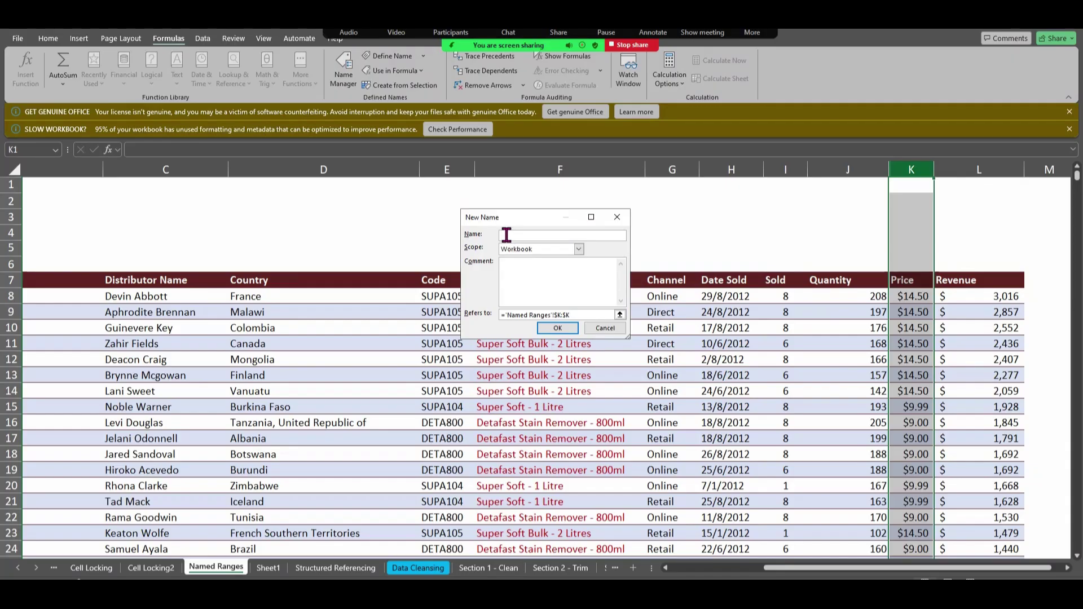
pyautogui.write('a')
pyautogui.write('Average')
pyautogui.write('_')
pyautogui.write('price')
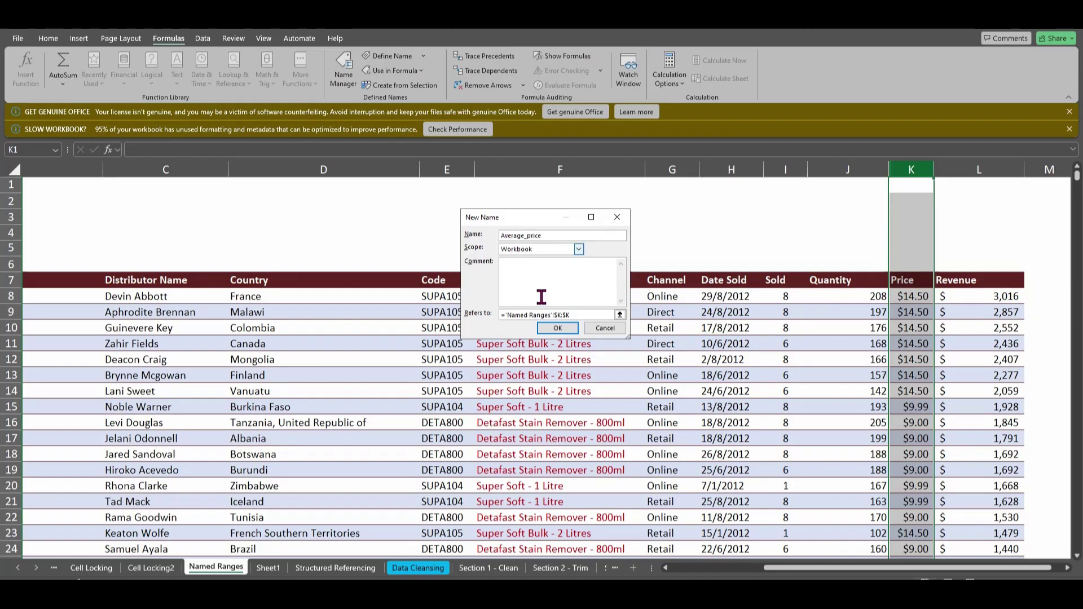
pyautogui.click(557, 329)
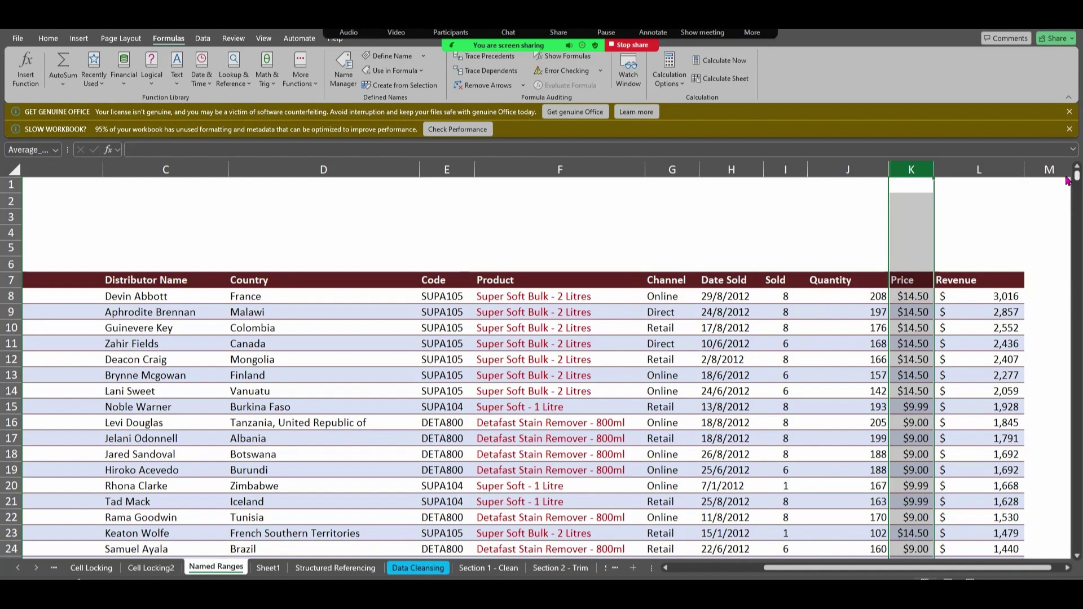
# Step: Enter the formula =AVERAGE(Average_price) in cell D126 of Problem 1B
pyautogui.scroll(-20, 1067, 201)
pyautogui.scroll(20, 1067, 206)
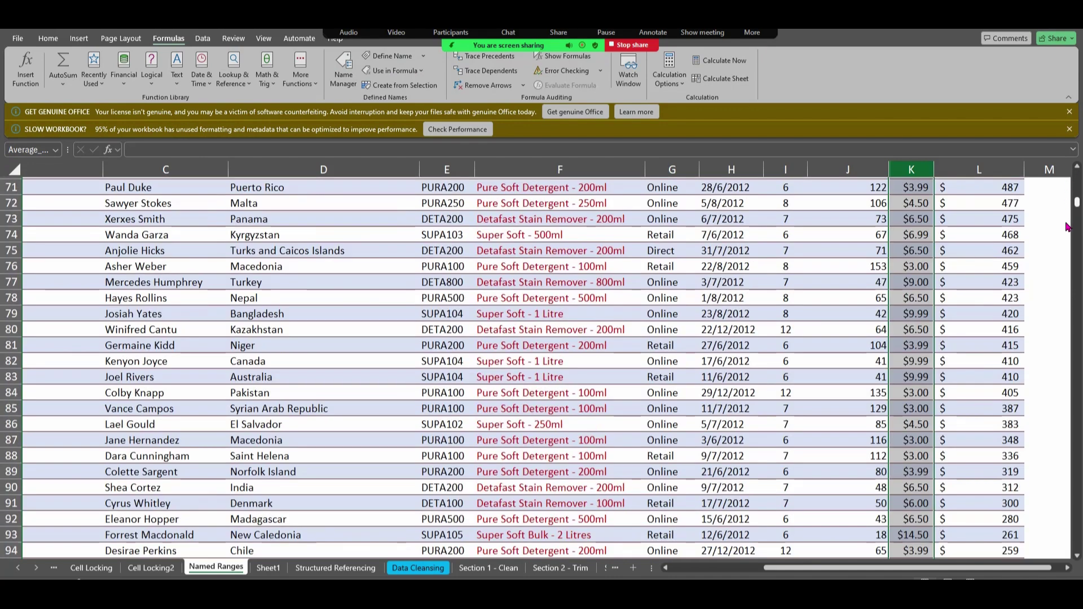
pyautogui.scroll(-20, 1069, 214)
pyautogui.scroll(4, 1068, 223)
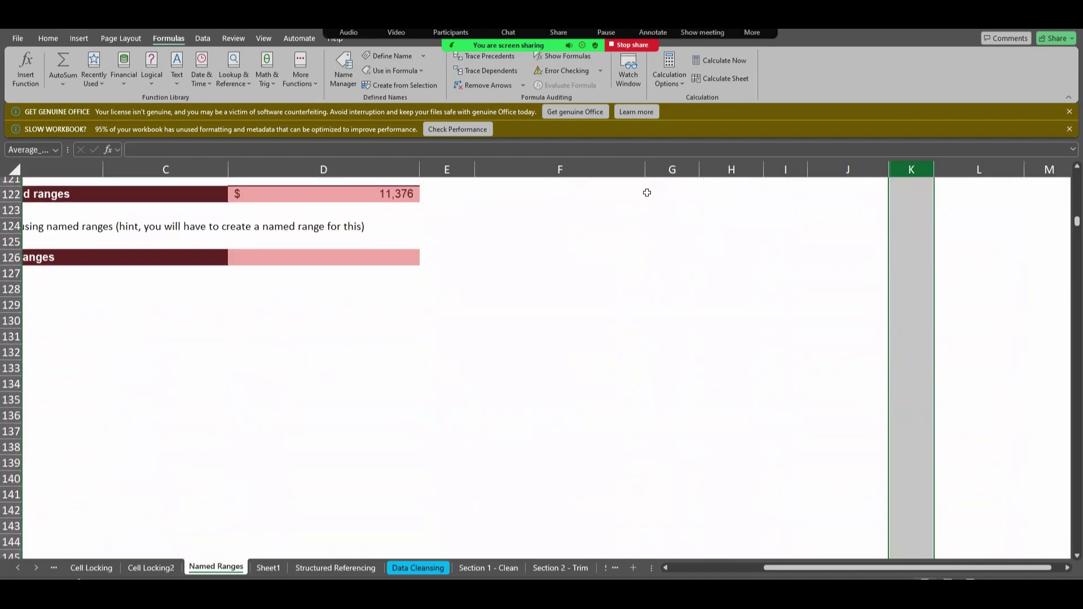
pyautogui.click(250, 257)
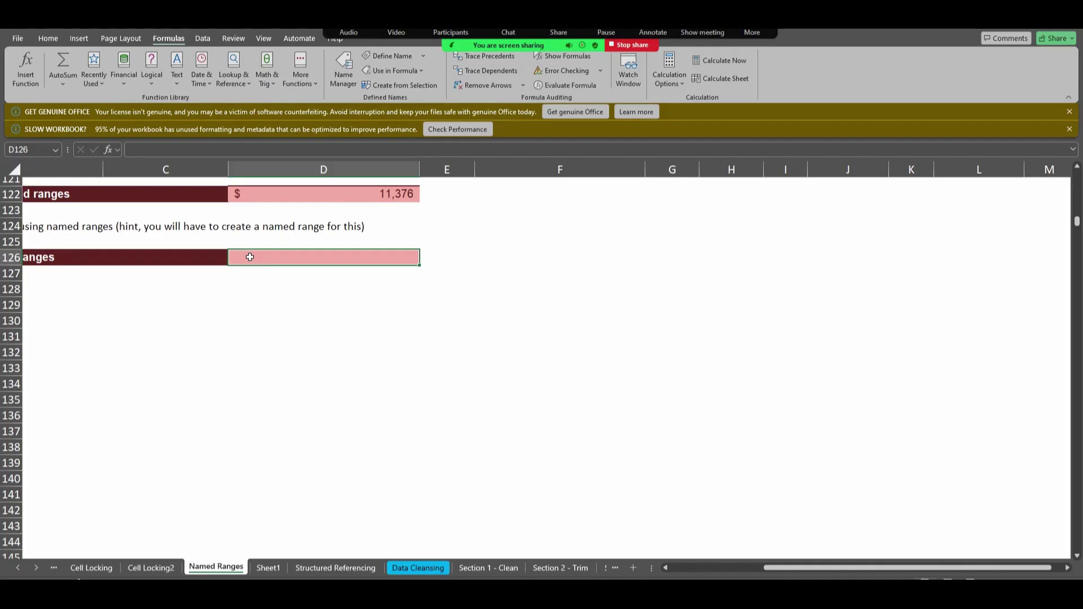
pyautogui.write('=')
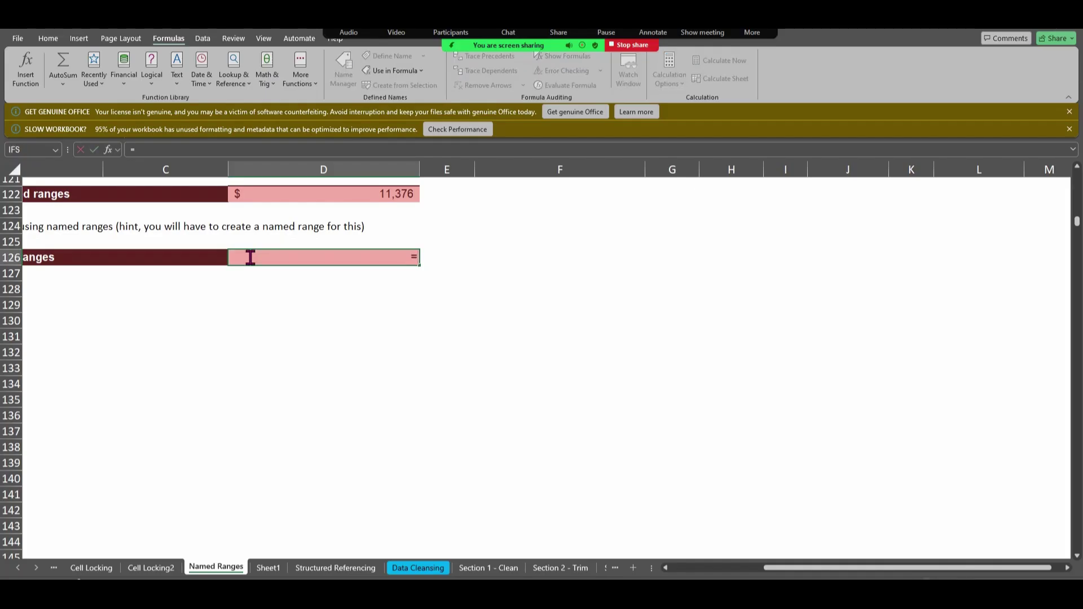
pyautogui.write('ab')
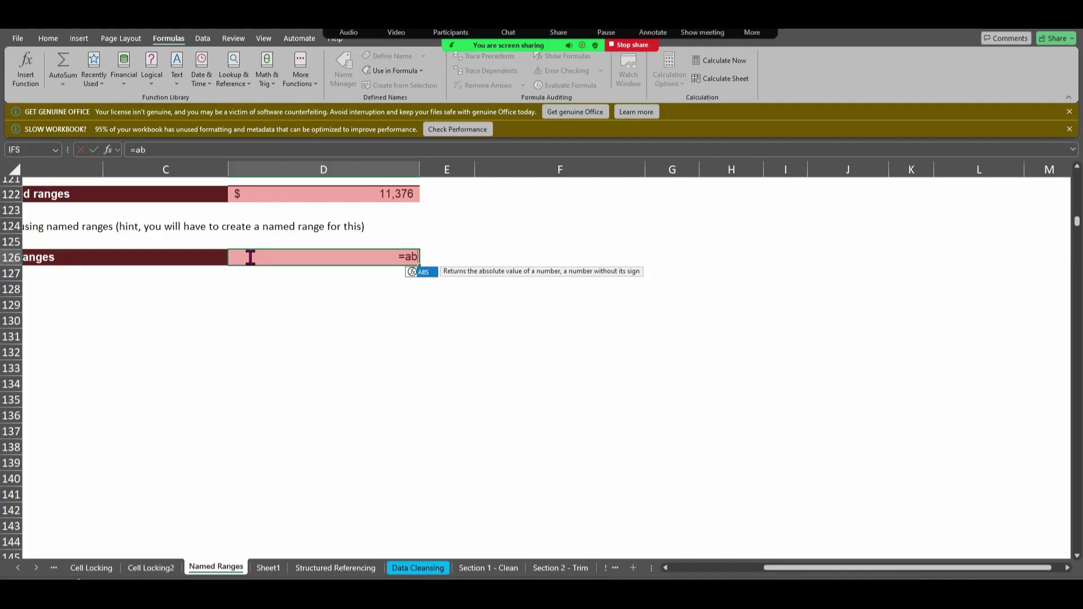
pyautogui.press('BackSpace')
pyautogui.write('v')
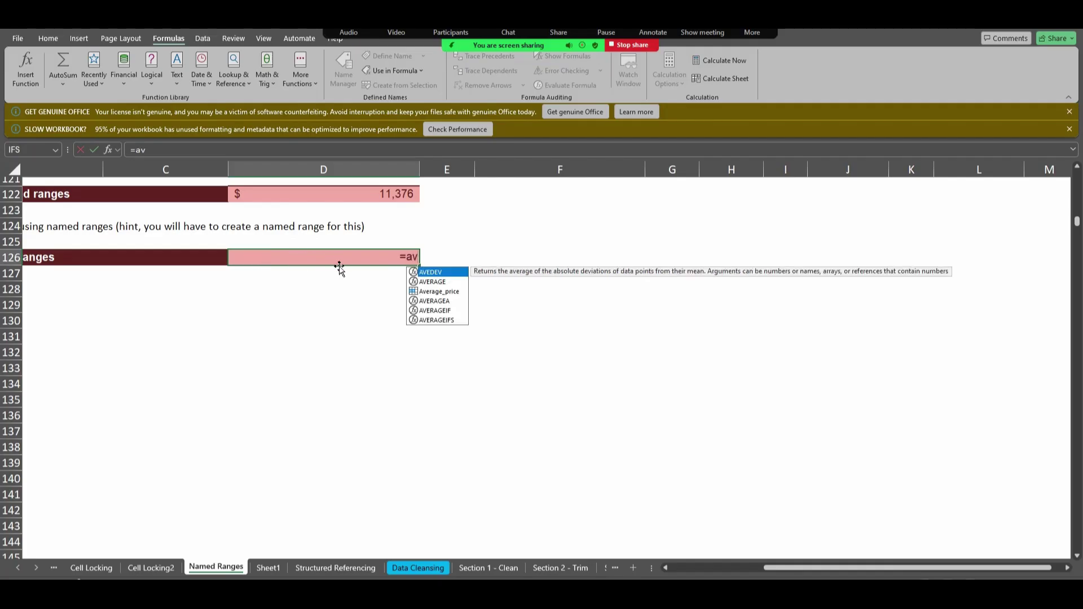
pyautogui.doubleClick(430, 282)
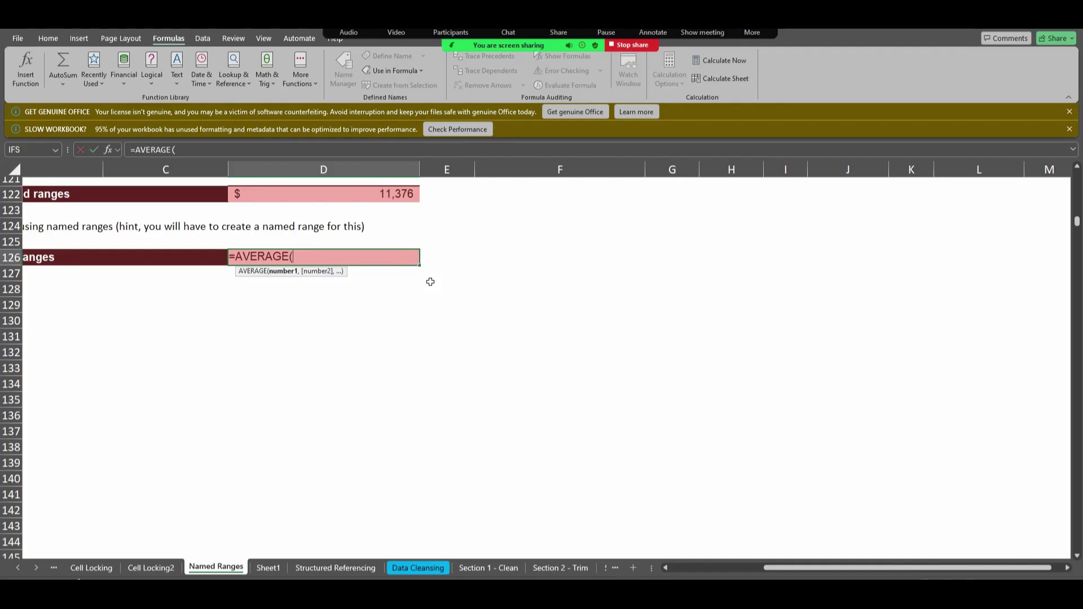
pyautogui.write('a')
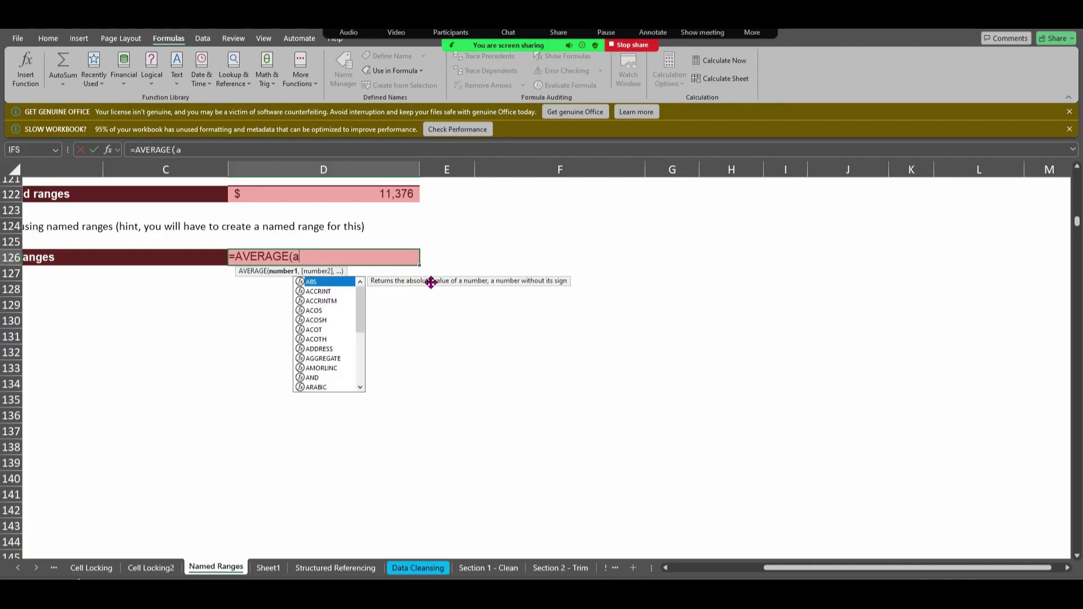
pyautogui.write('v')
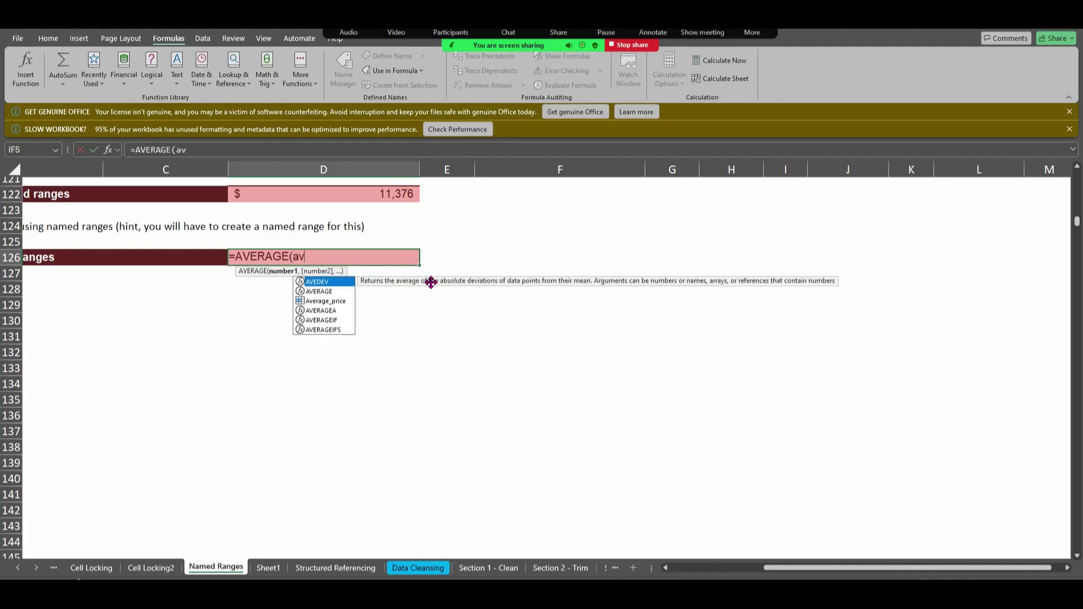
pyautogui.doubleClick(331, 301)
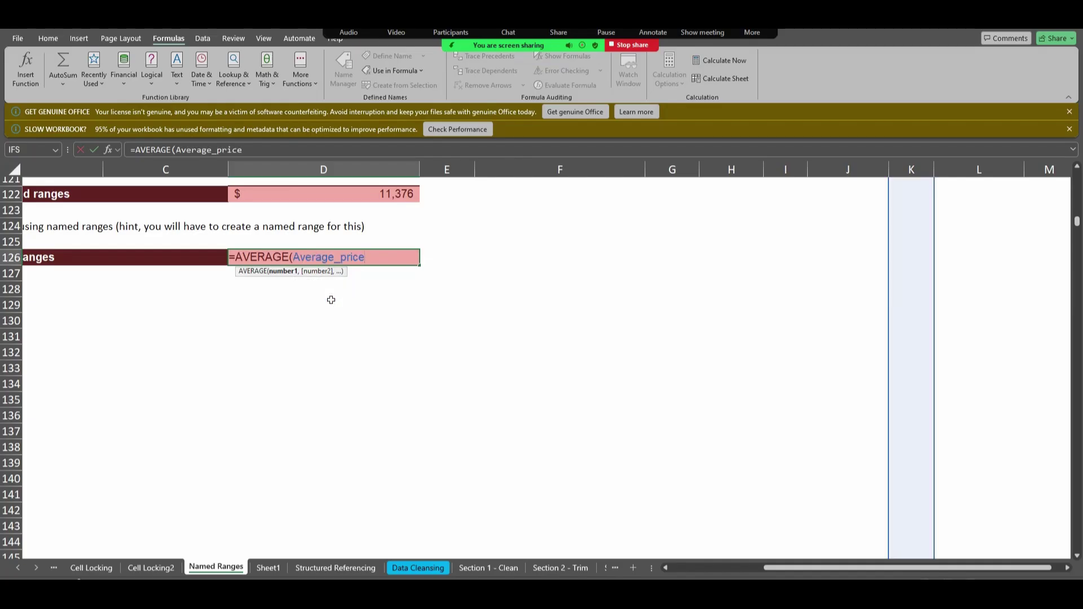
pyautogui.write(')')
pyautogui.press('Return')
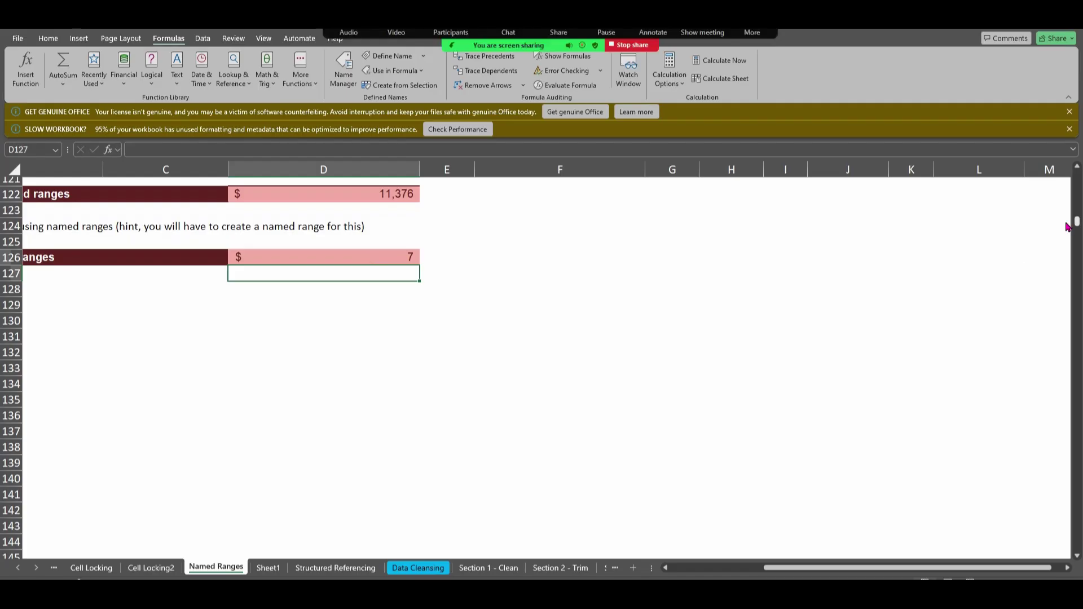
pyautogui.scroll(17, 1066, 226)
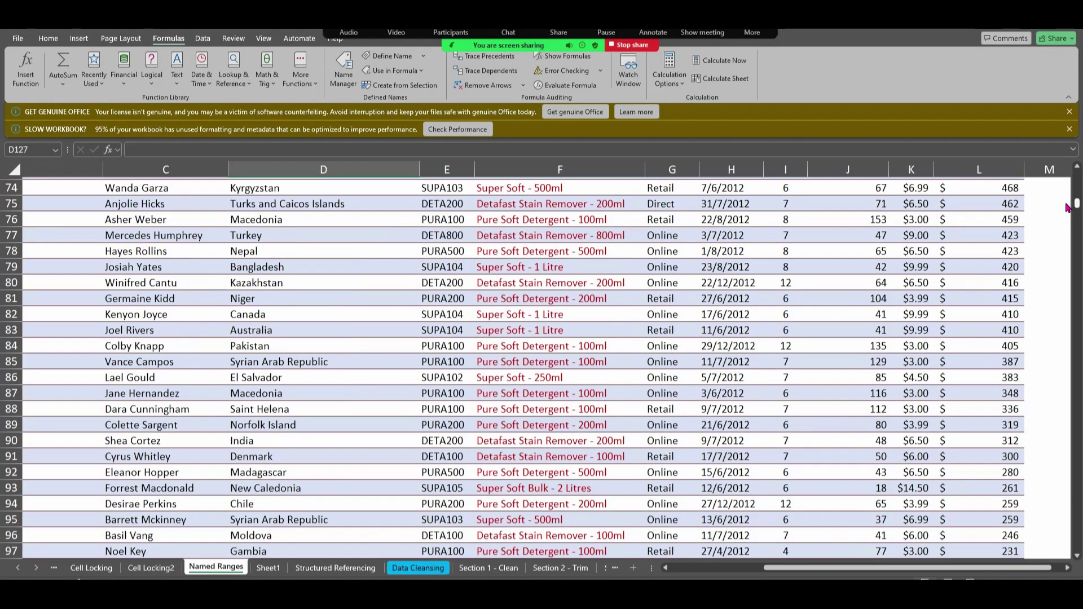
pyautogui.scroll(20, 1066, 199)
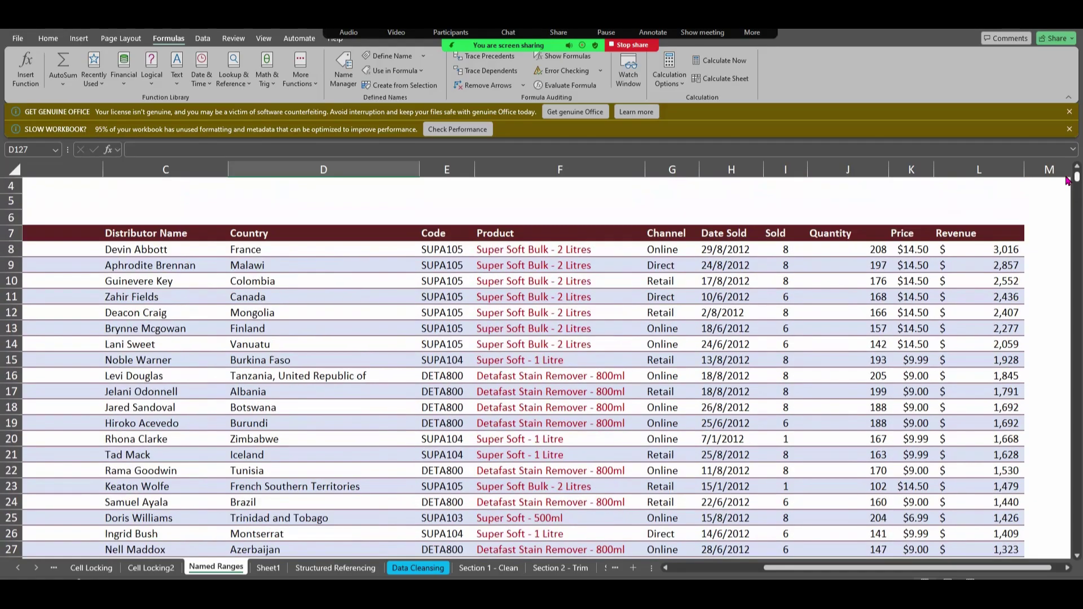
pyautogui.scroll(1, 1067, 180)
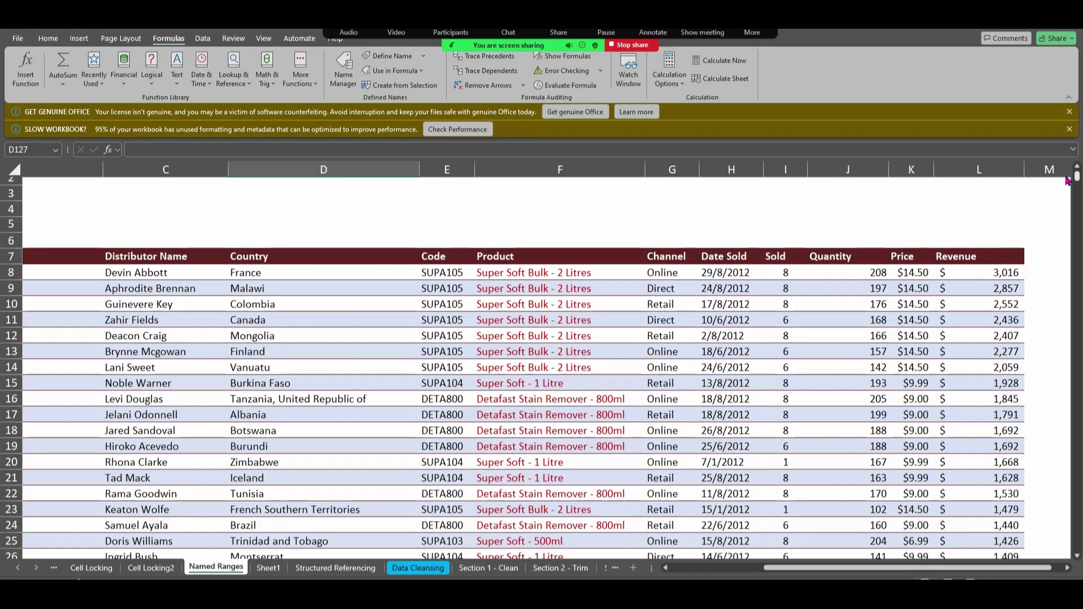
pyautogui.moveTo(1068, 180); pyautogui.dragTo(1067, 251)
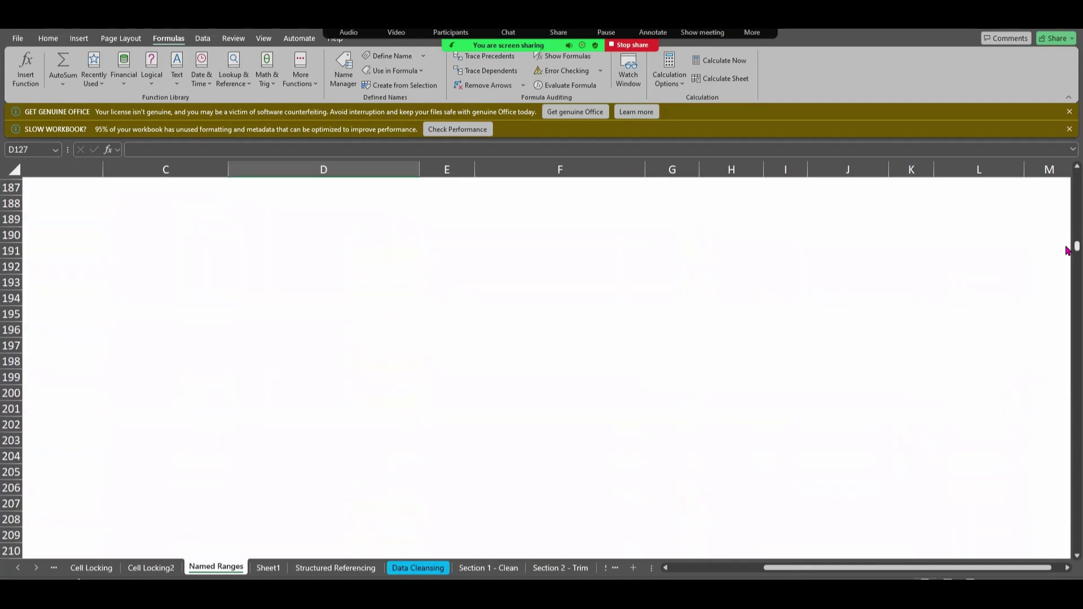
# Step: Switch to the Structured Referencing sheet and show the beginning of its Problem 1A data
pyautogui.click(351, 570)
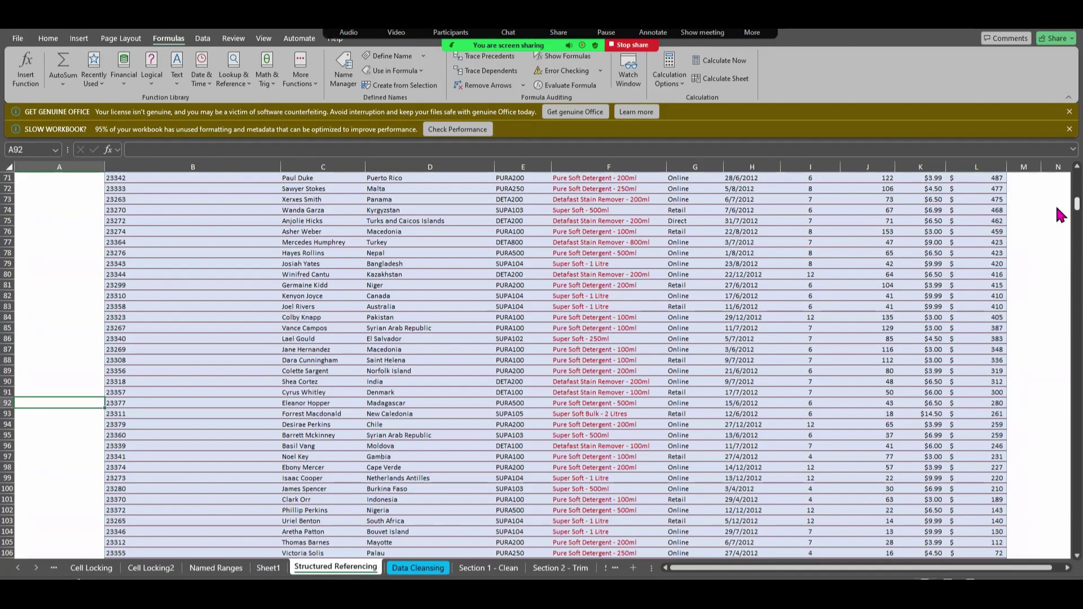
pyautogui.scroll(12, 1059, 212)
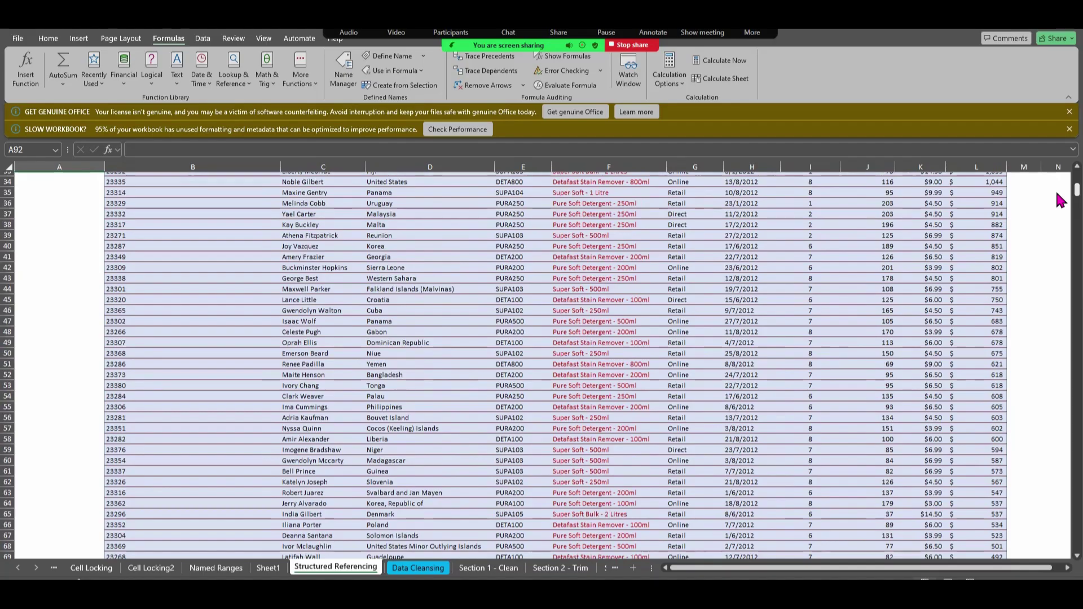
pyautogui.scroll(11, 1059, 195)
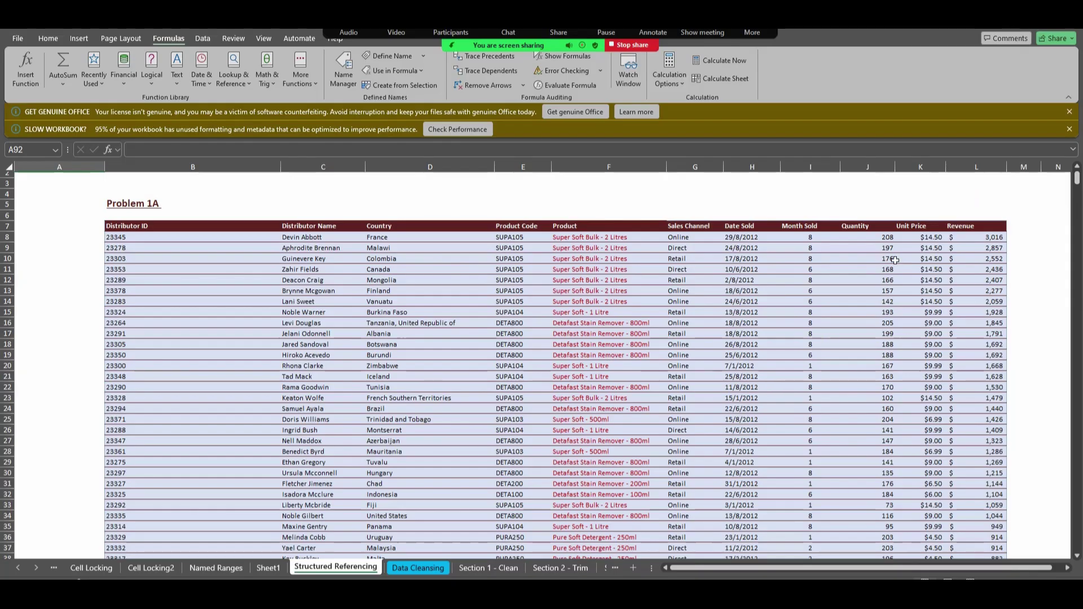
pyautogui.click(842, 194)
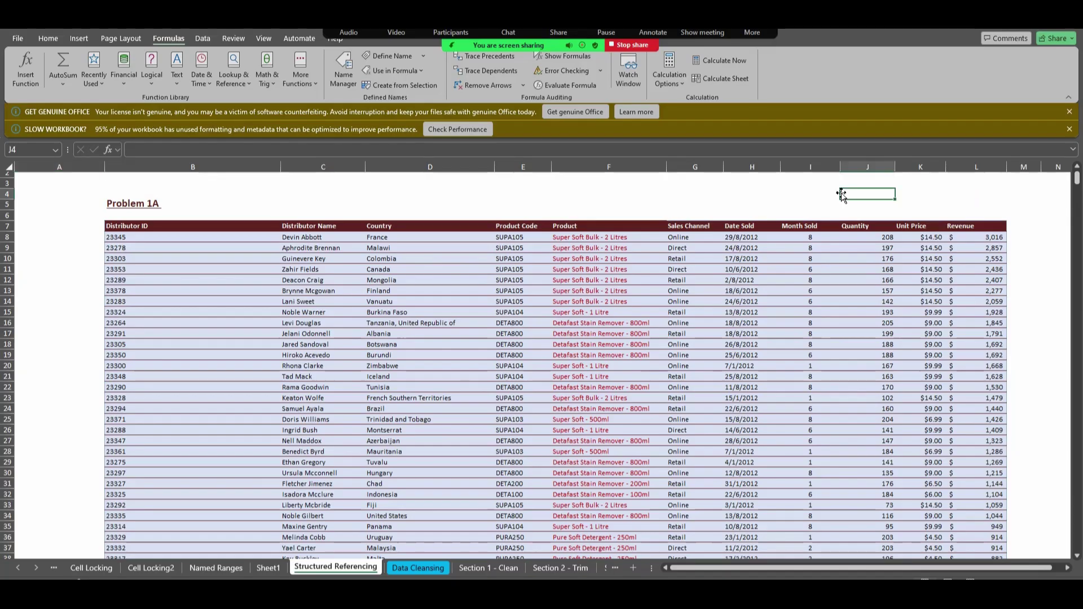
pyautogui.write('a')
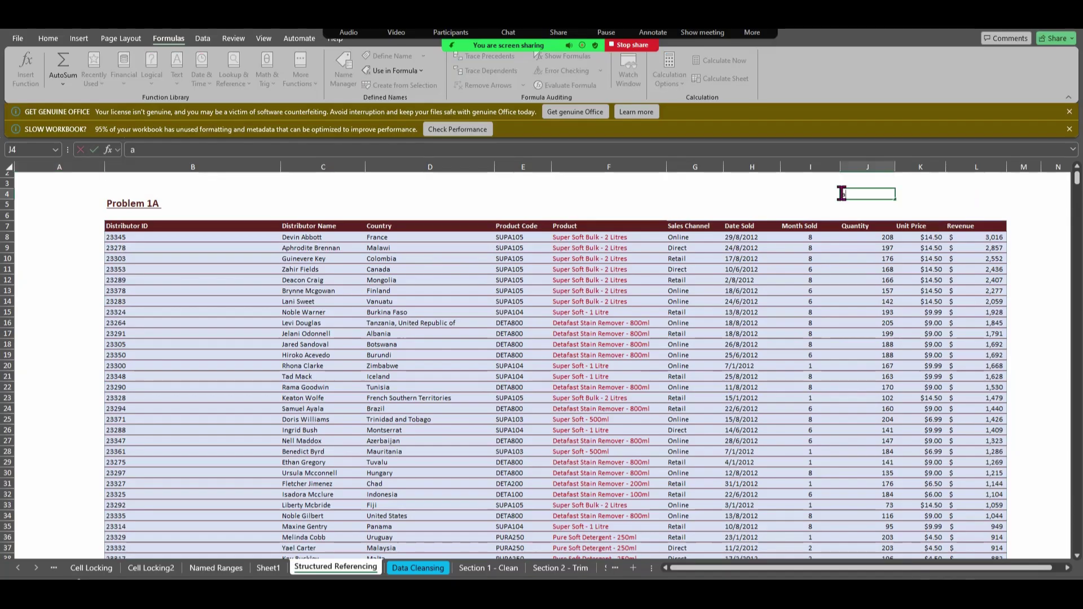
pyautogui.write('2:a17')
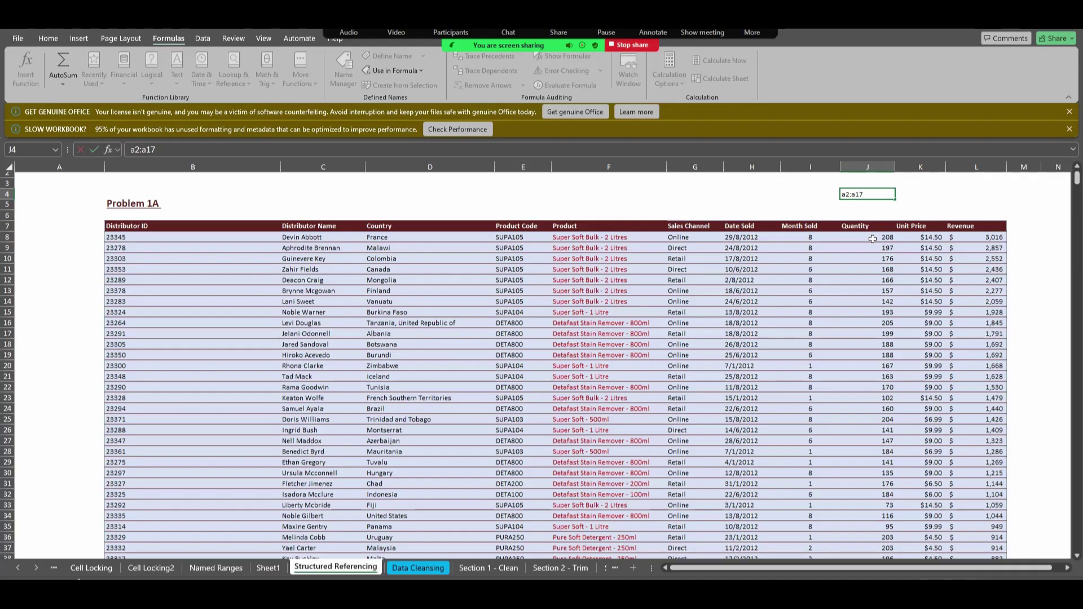
pyautogui.press('BackSpace')
pyautogui.press('BackSpace')
pyautogui.press('BackSpace')
pyautogui.press('BackSpace')
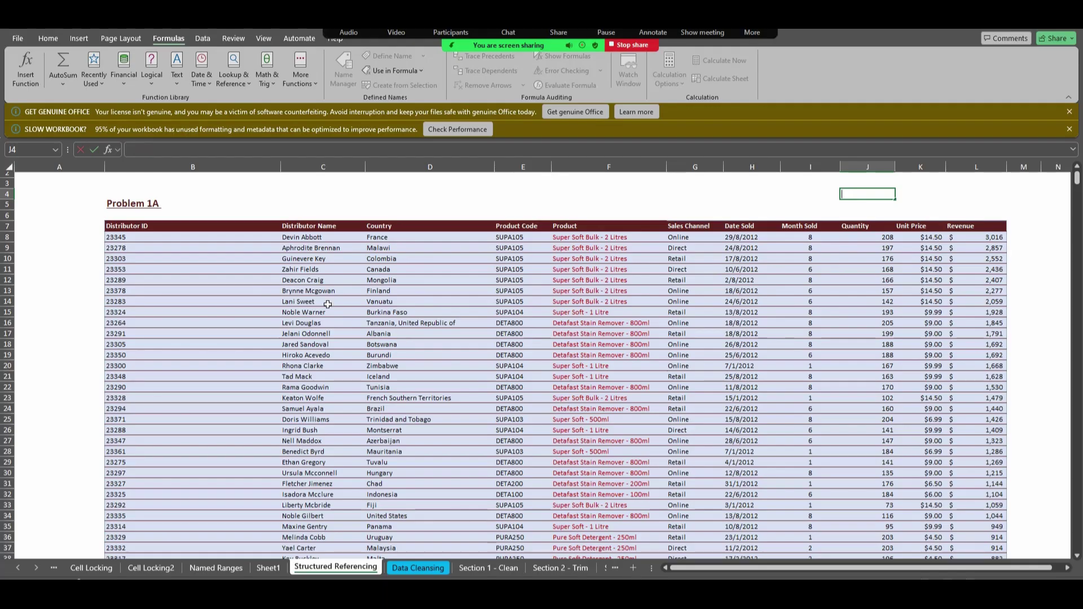
# Step: Convert the whole Problem 1A data range B7:L114 into a table with headers
pyautogui.click(213, 260)
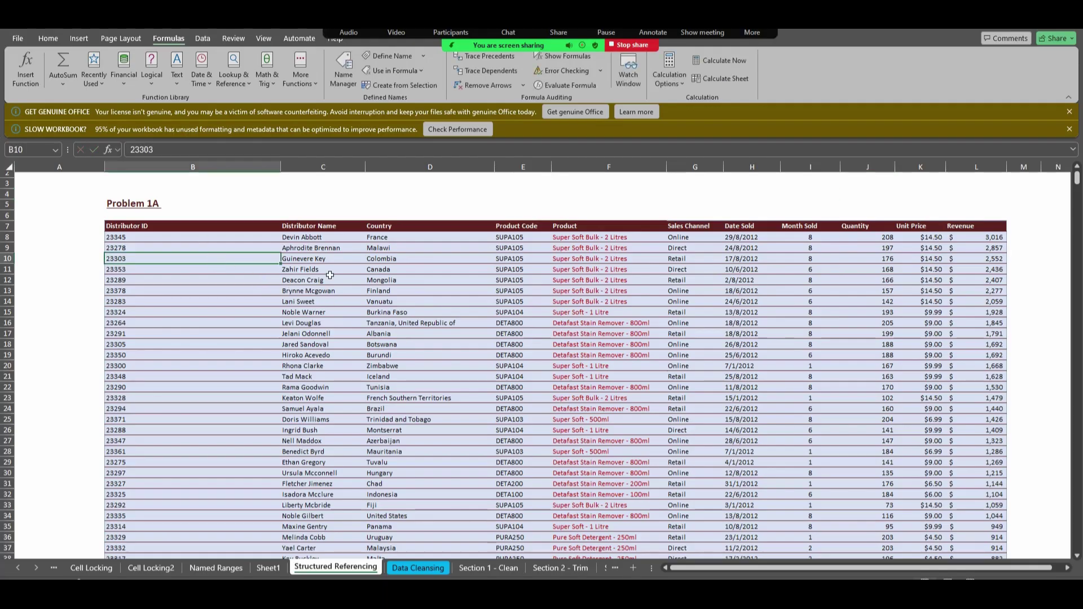
pyautogui.click(429, 298)
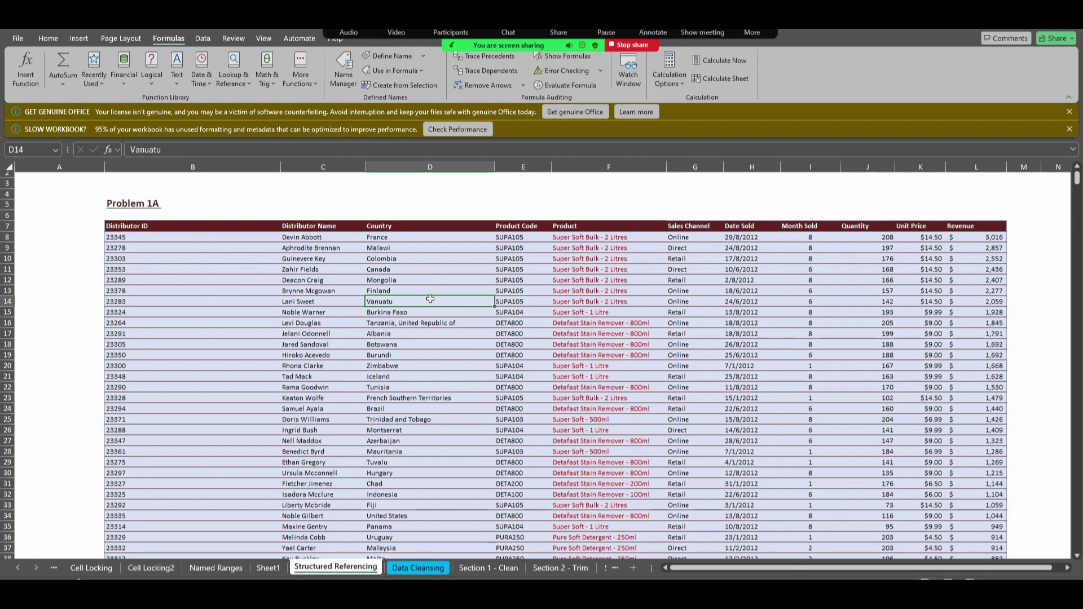
pyautogui.hotkey('ctrl', 'a')
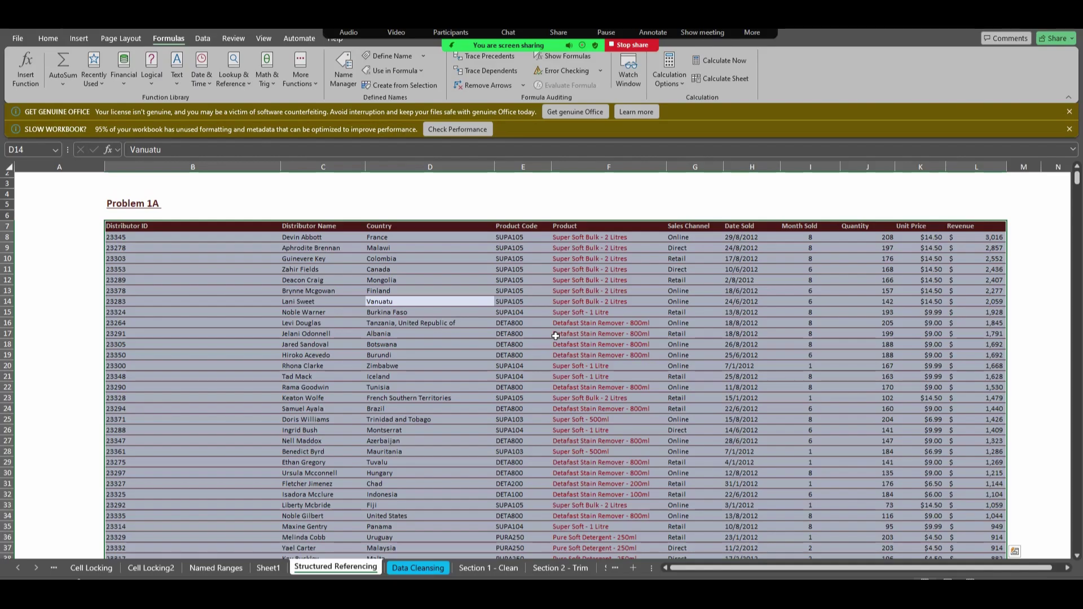
pyautogui.hotkey('ctrl', 't')
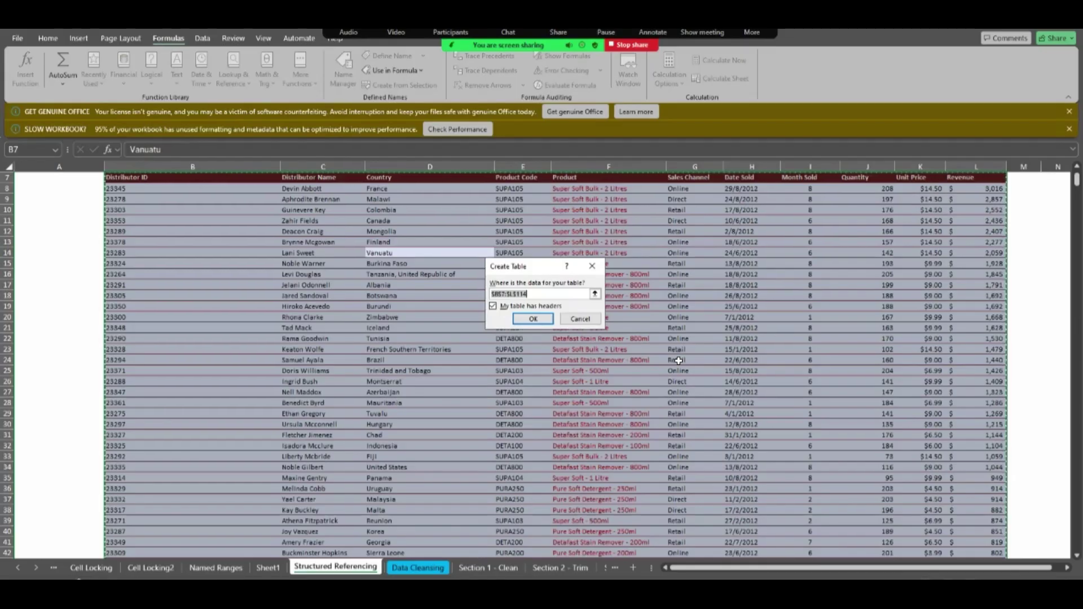
pyautogui.click(533, 319)
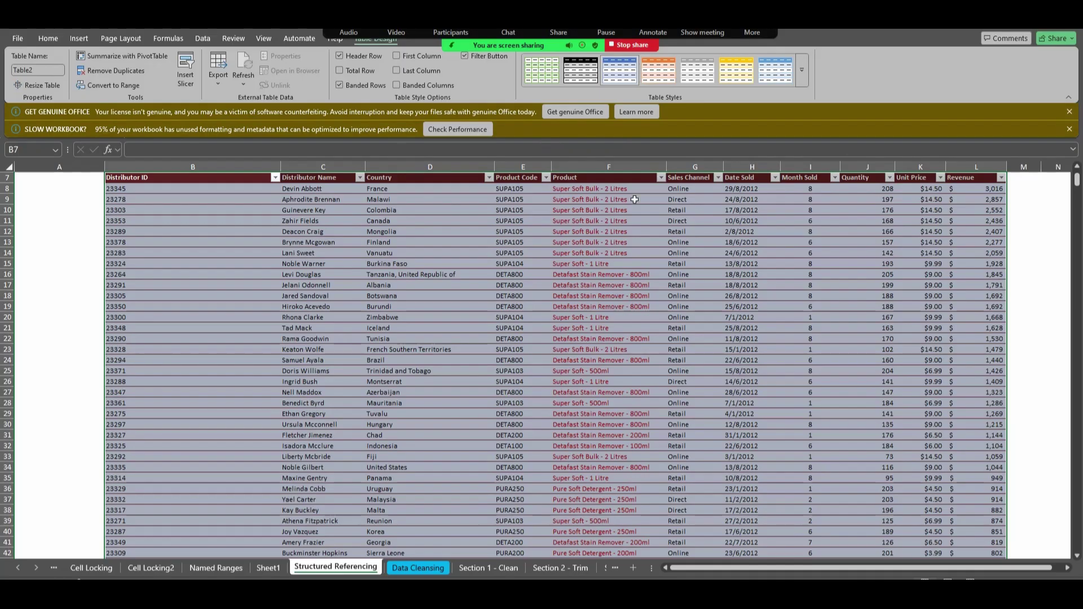
pyautogui.click(699, 81)
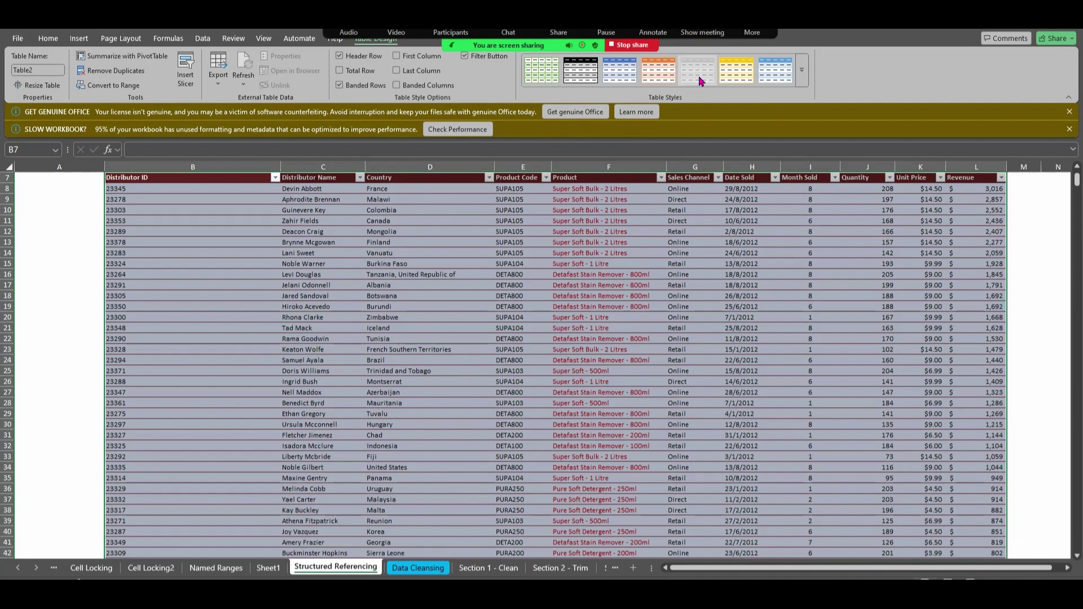
pyautogui.click(770, 78)
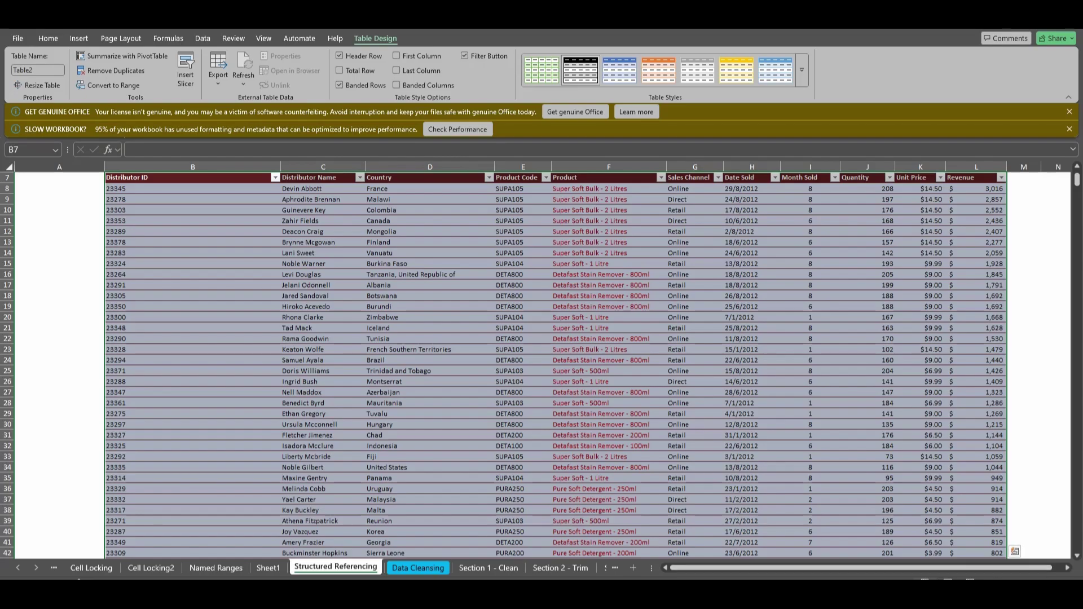
# Step: Rename the Problem 1A table as Distributor_Table
pyautogui.keyDown('ctrl'); pyautogui.scroll(1, 823, 165); pyautogui.keyUp('ctrl')
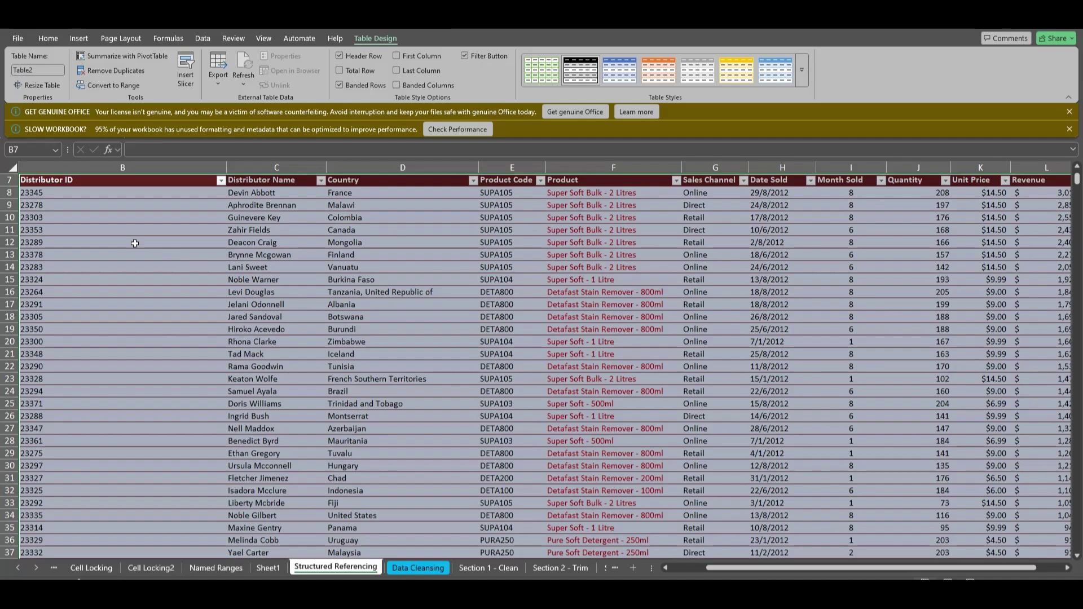
pyautogui.click(42, 68)
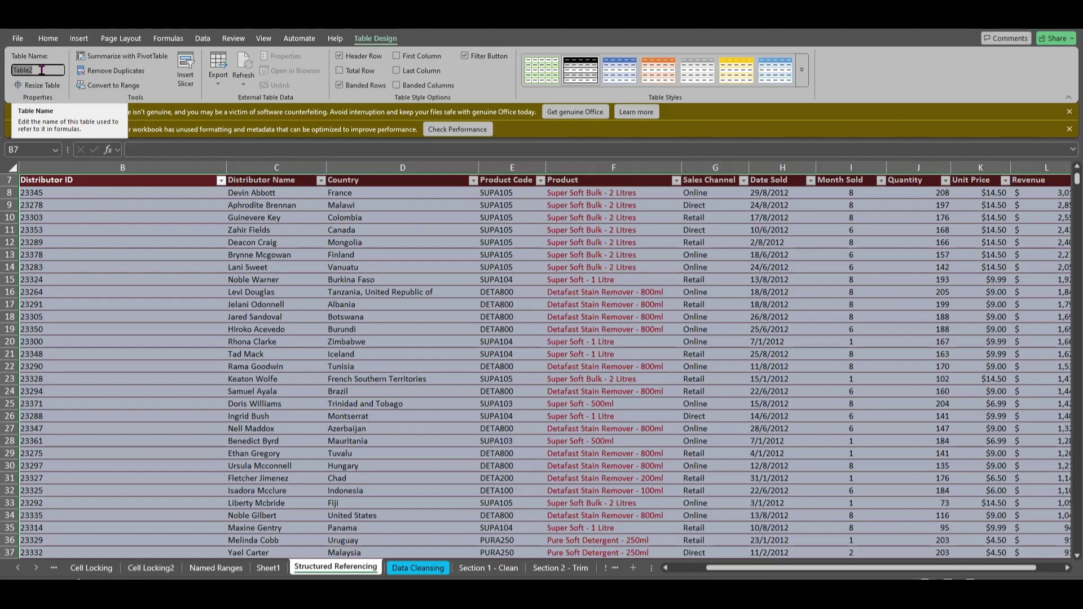
pyautogui.press('BackSpace')
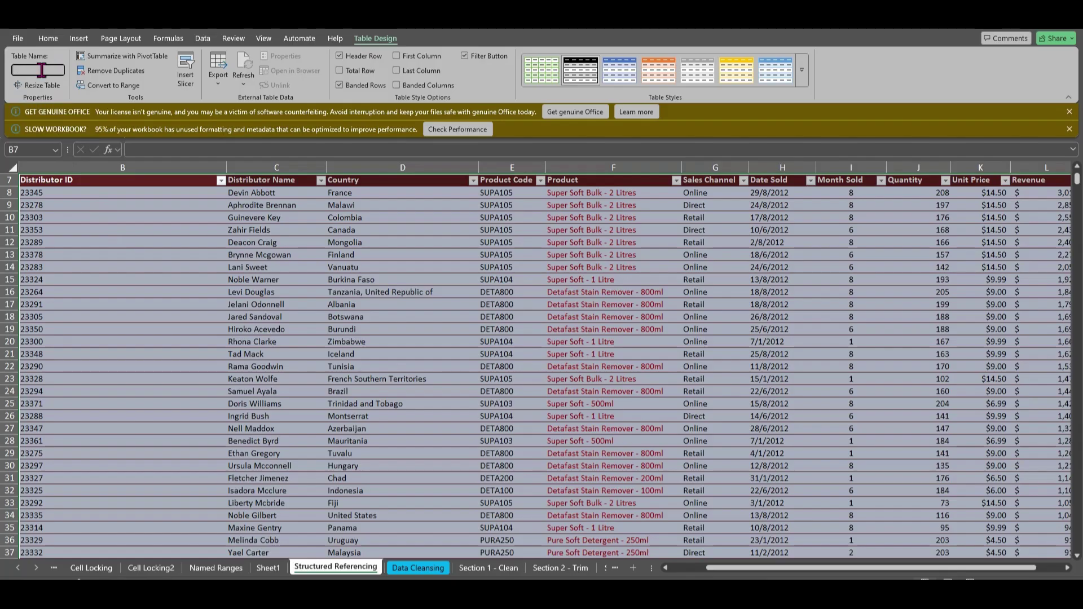
pyautogui.write('Dis')
pyautogui.write('is')
pyautogui.write('tribu')
pyautogui.write('toe')
pyautogui.write('_Table')
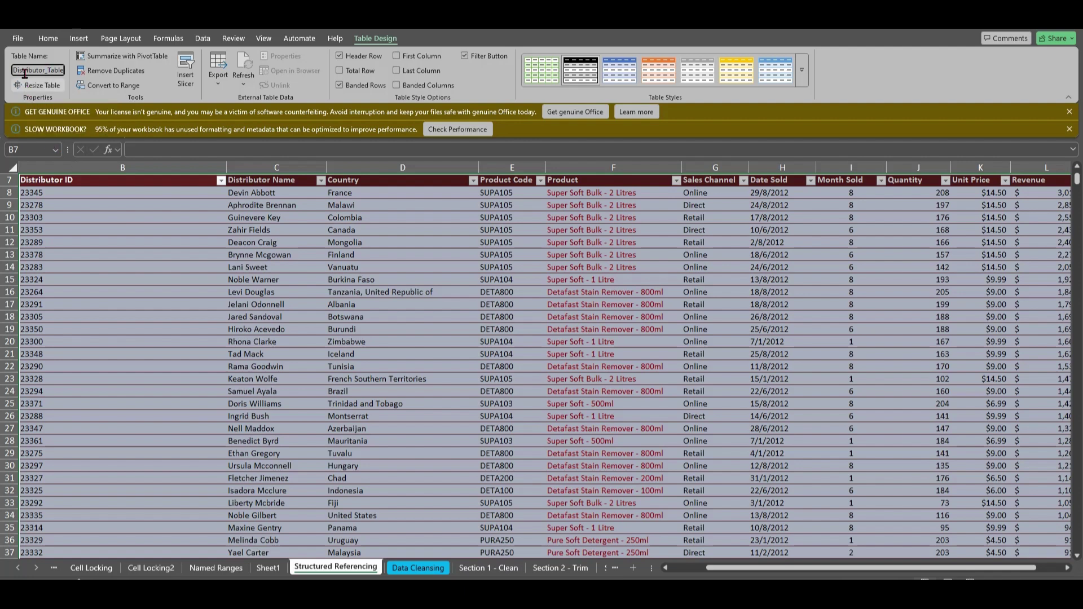
pyautogui.click(60, 71)
pyautogui.write('_')
pyautogui.press('Return')
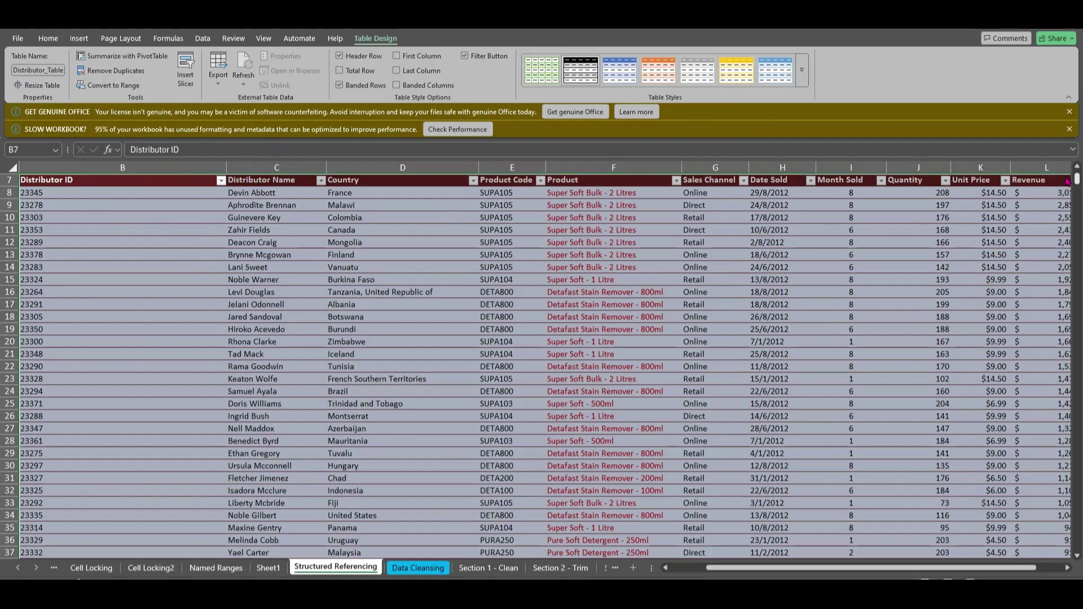
# Step: Enter the structured-reference formula =SUM(Distributor_Table[Quantity]) in cell D122 of Problem 1B
pyautogui.moveTo(1068, 181); pyautogui.dragTo(1068, 219)
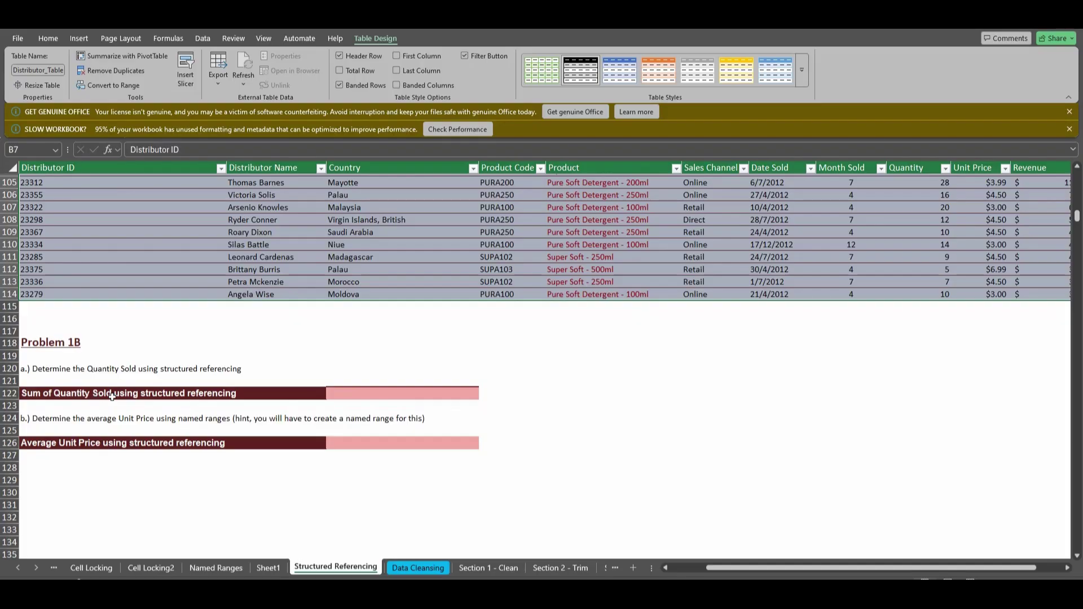
pyautogui.click(338, 392)
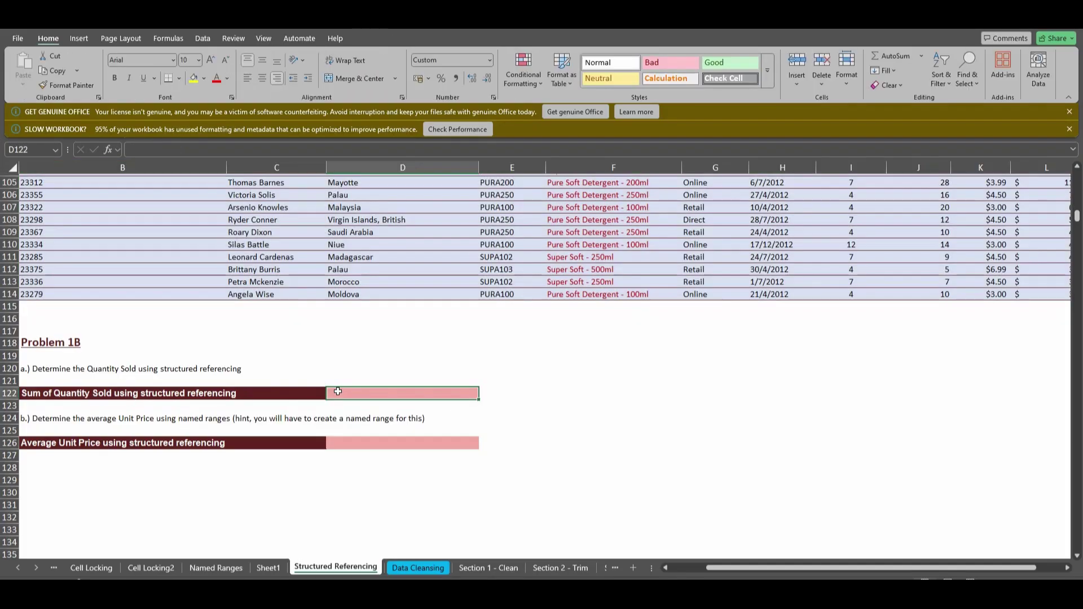
pyautogui.write('=')
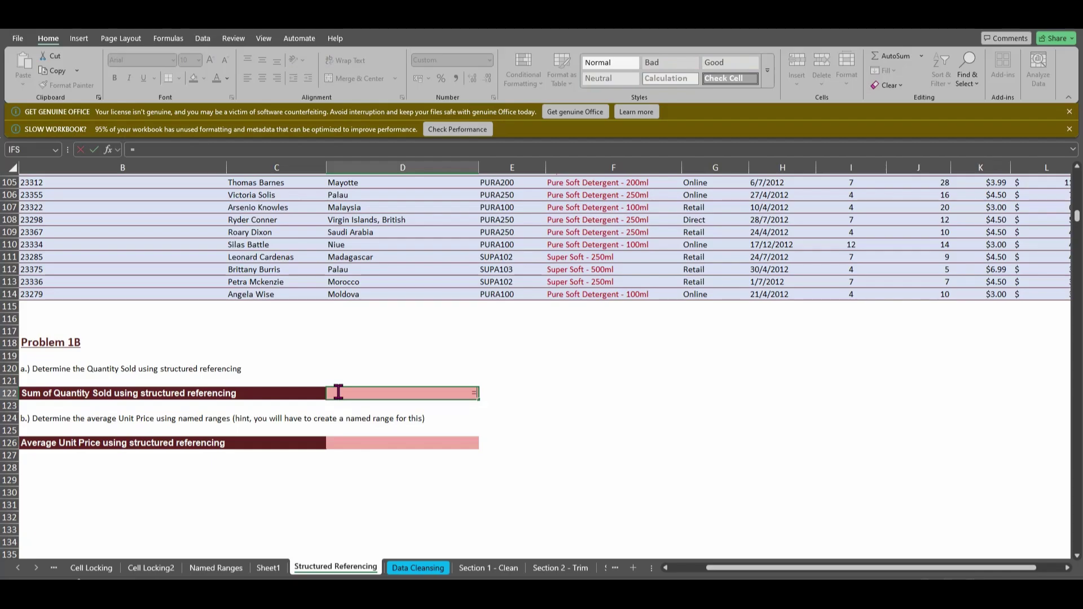
pyautogui.write('sum')
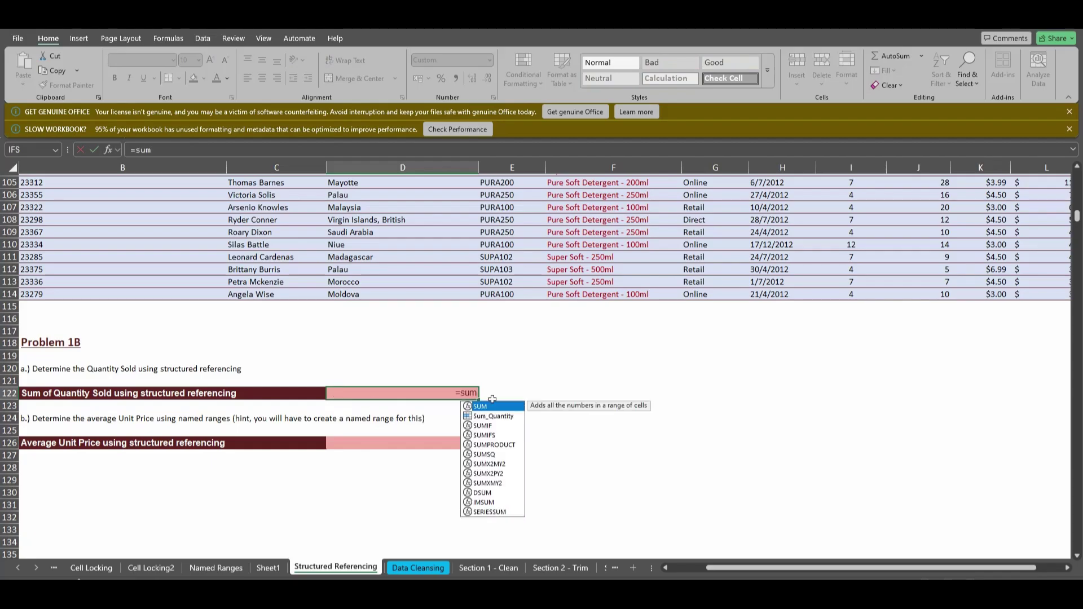
pyautogui.doubleClick(493, 406)
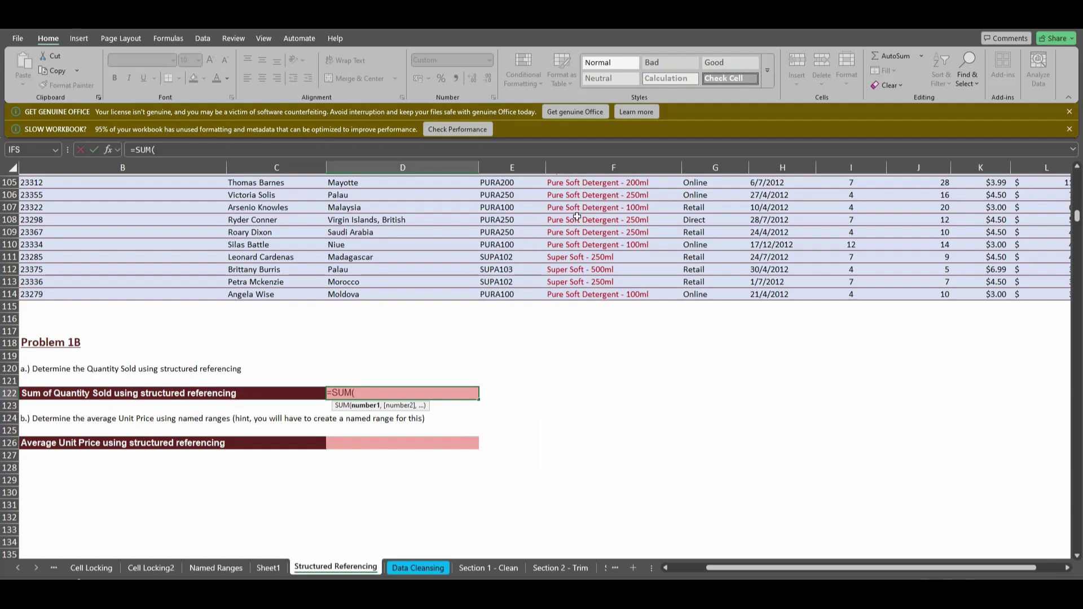
pyautogui.write('di')
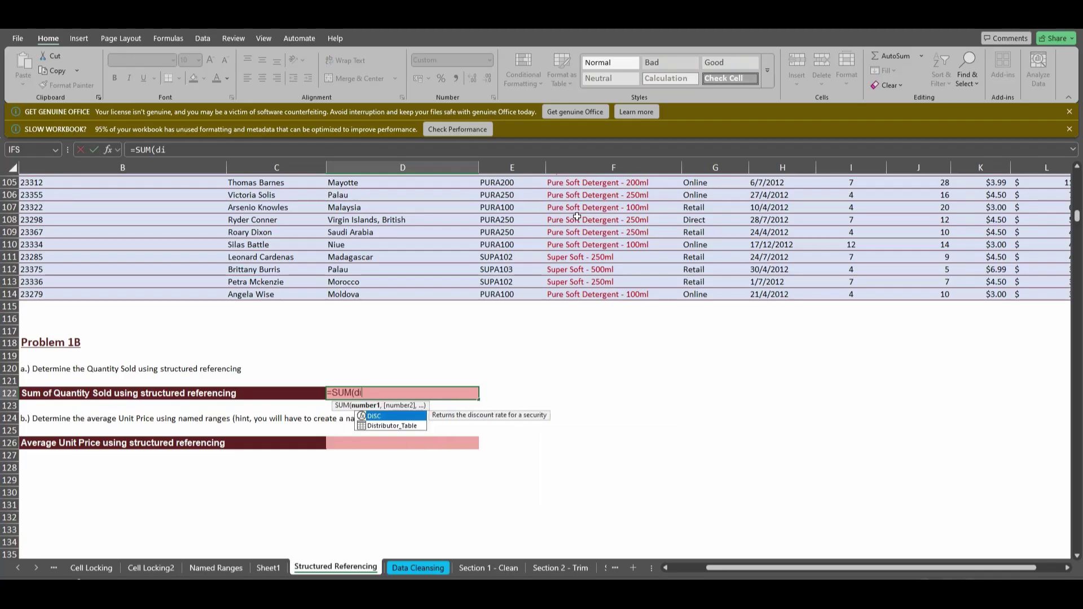
pyautogui.doubleClick(402, 426)
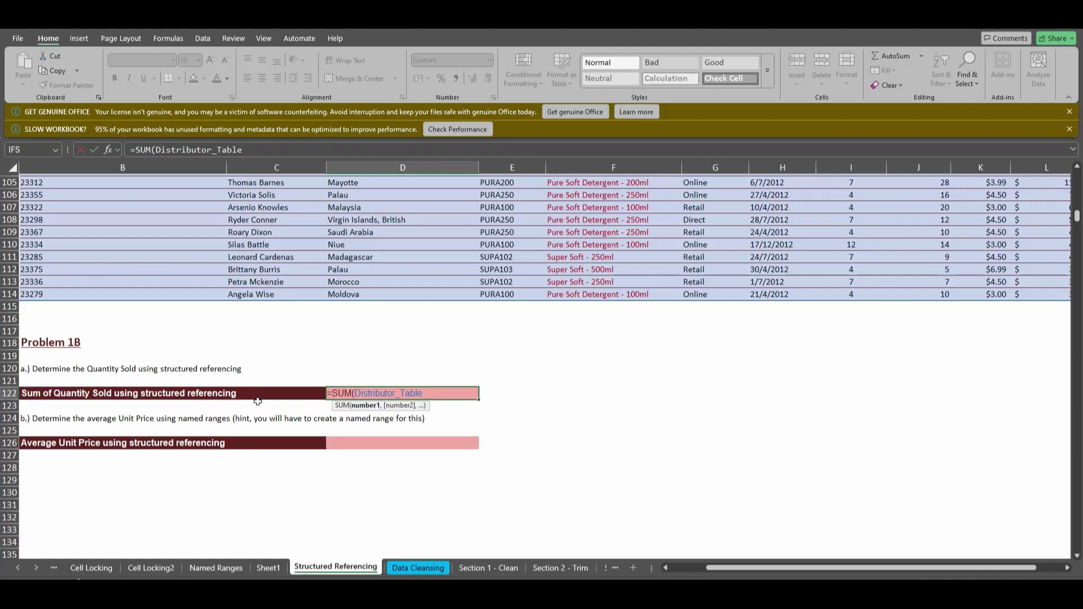
pyautogui.write('[')
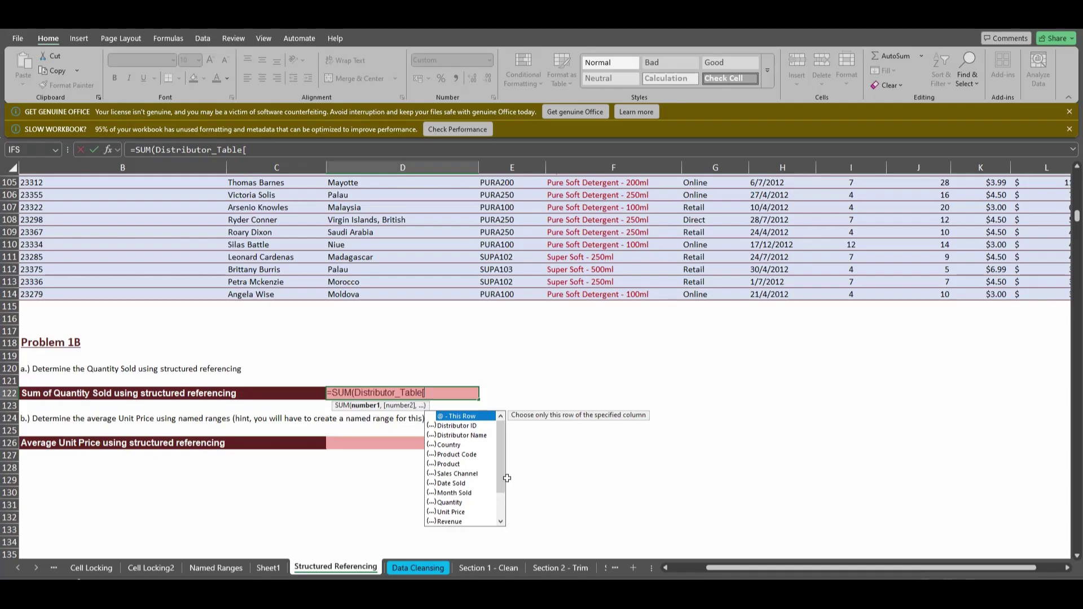
pyautogui.moveTo(503, 472); pyautogui.dragTo(504, 479)
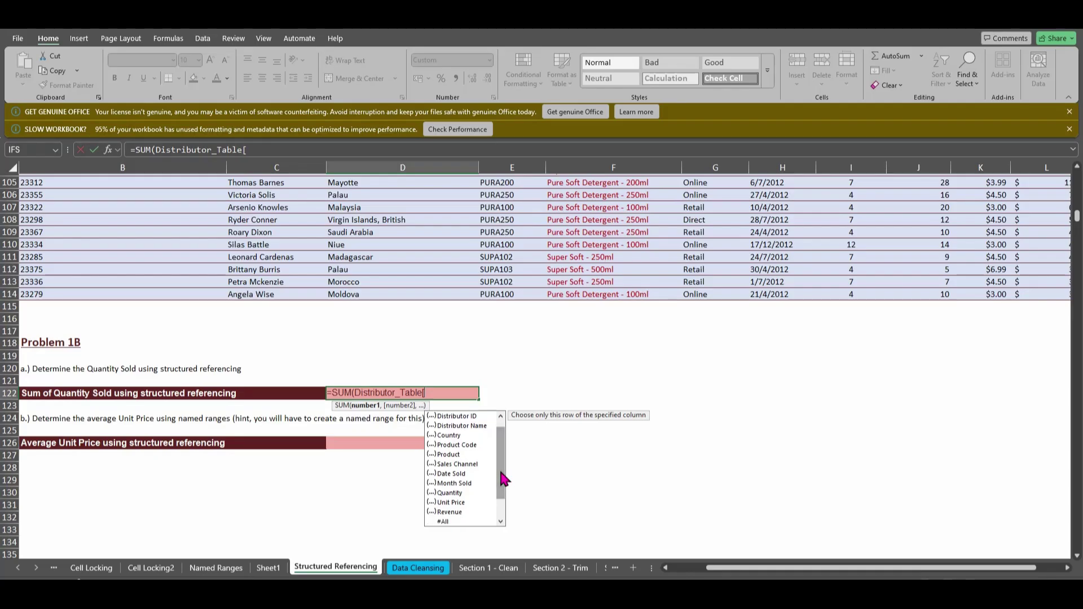
pyautogui.doubleClick(446, 493)
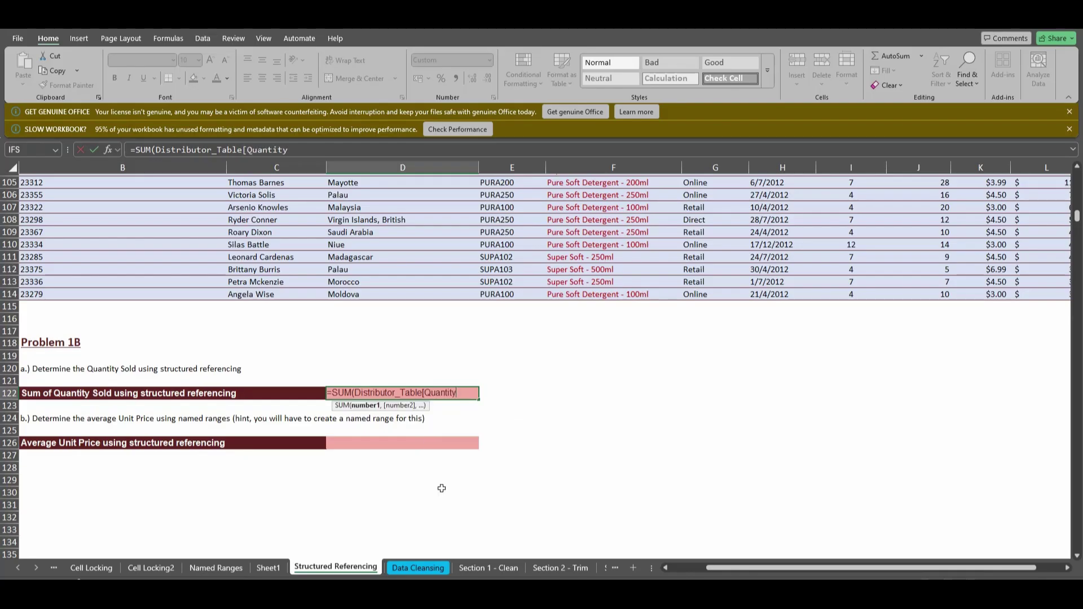
pyautogui.write(']')
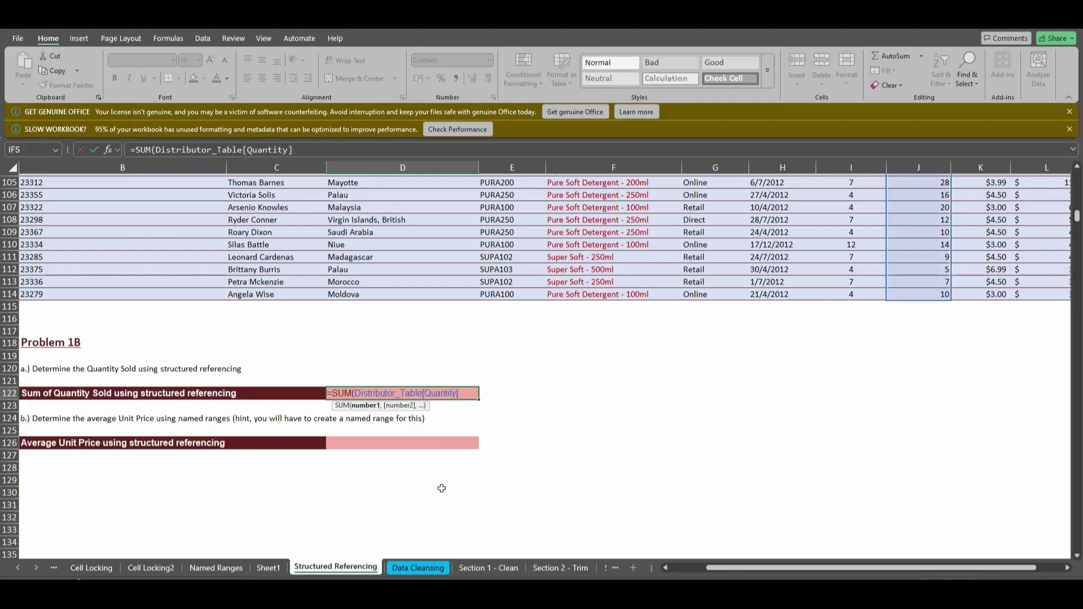
pyautogui.write(')')
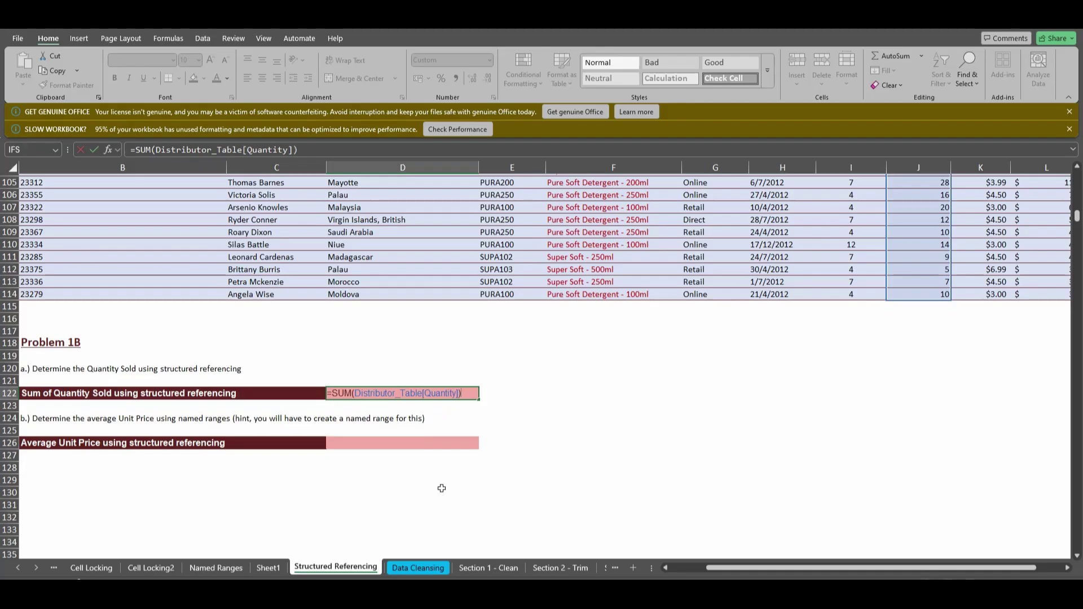
pyautogui.press('Return')
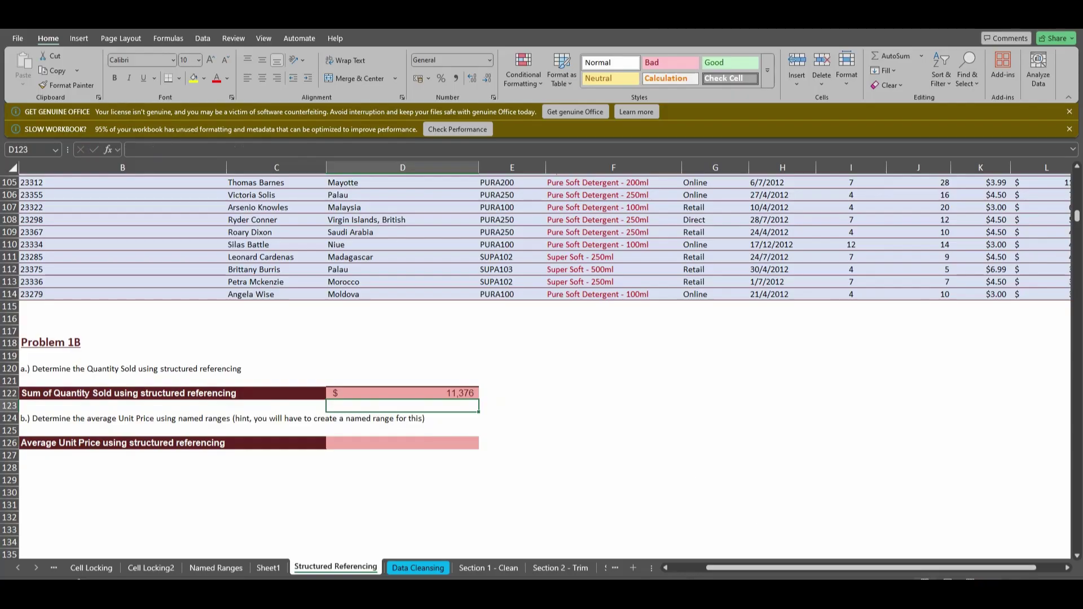
# Step: Enter the structured-reference formula =AVERAGE(Distributor_Table[Unit Price]) in cell D126 of Problem 1B
pyautogui.moveTo(1020, 585); pyautogui.dragTo(1032, 585)
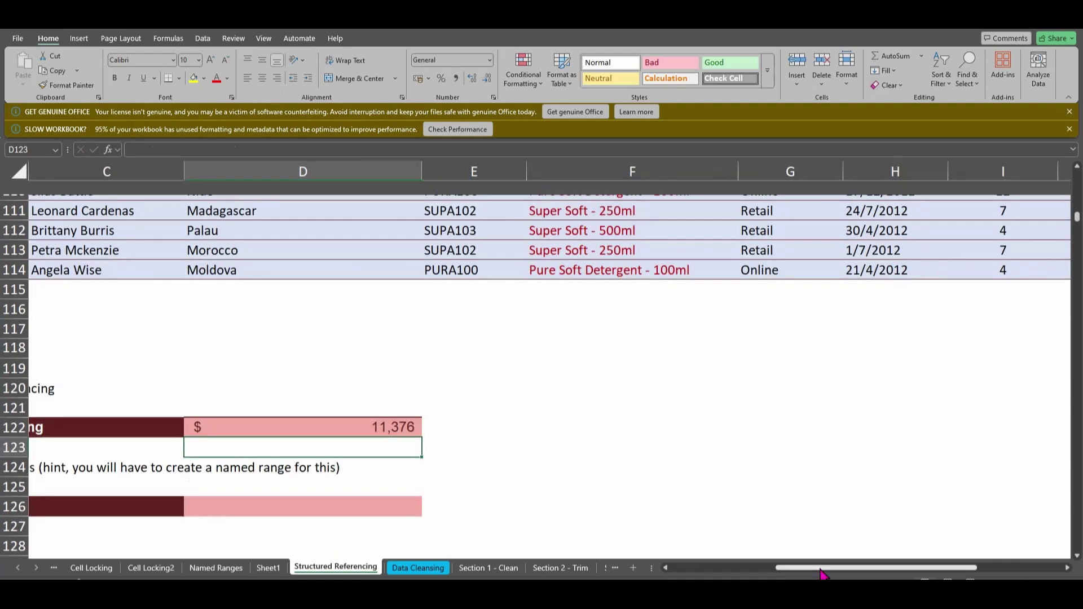
pyautogui.moveTo(819, 569); pyautogui.dragTo(732, 573)
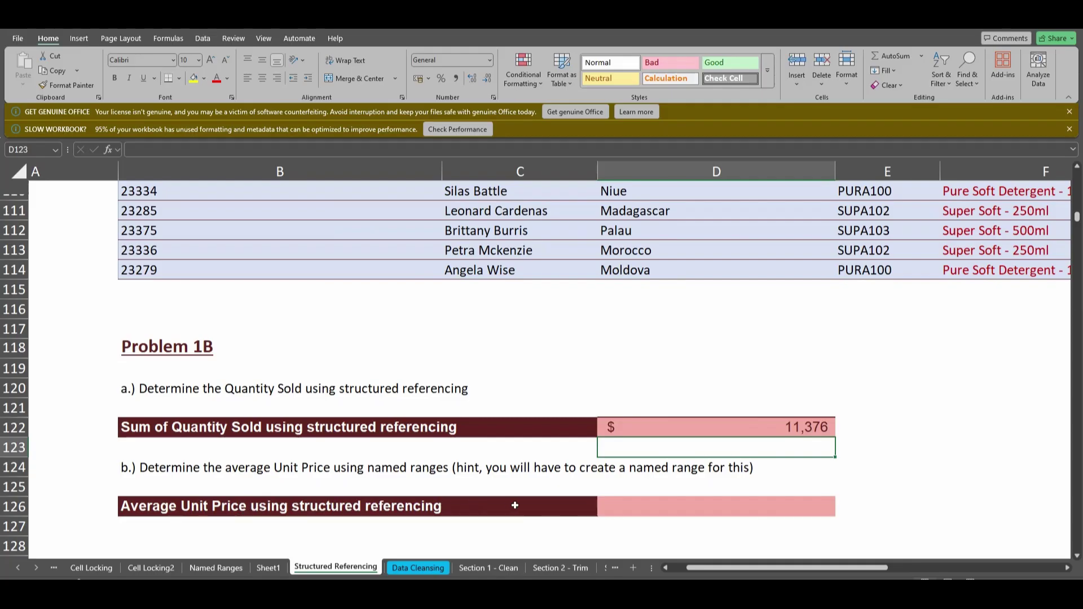
pyautogui.click(626, 507)
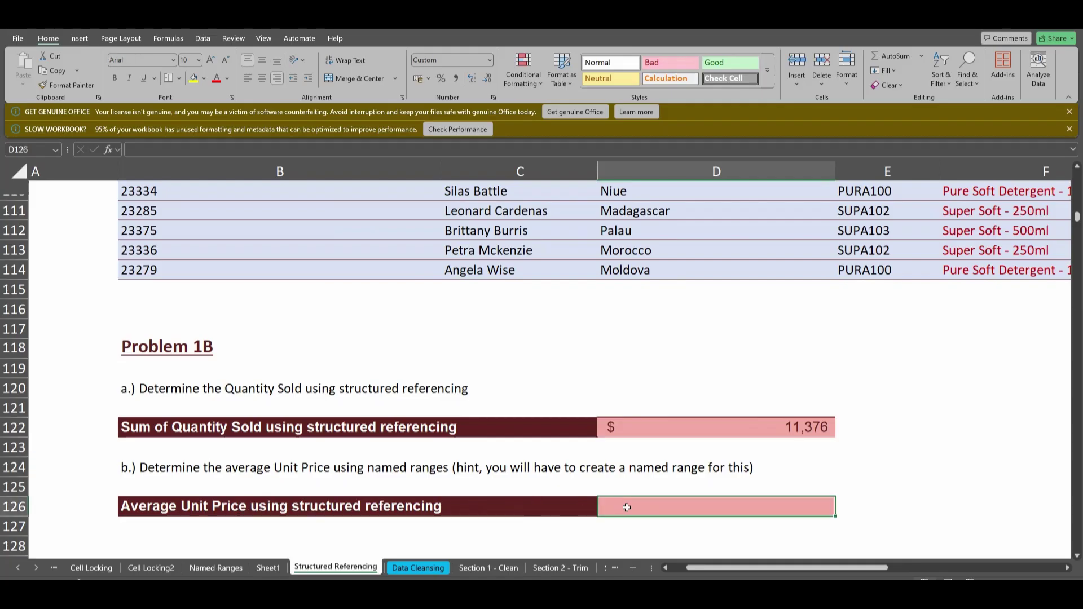
pyautogui.write('=aver')
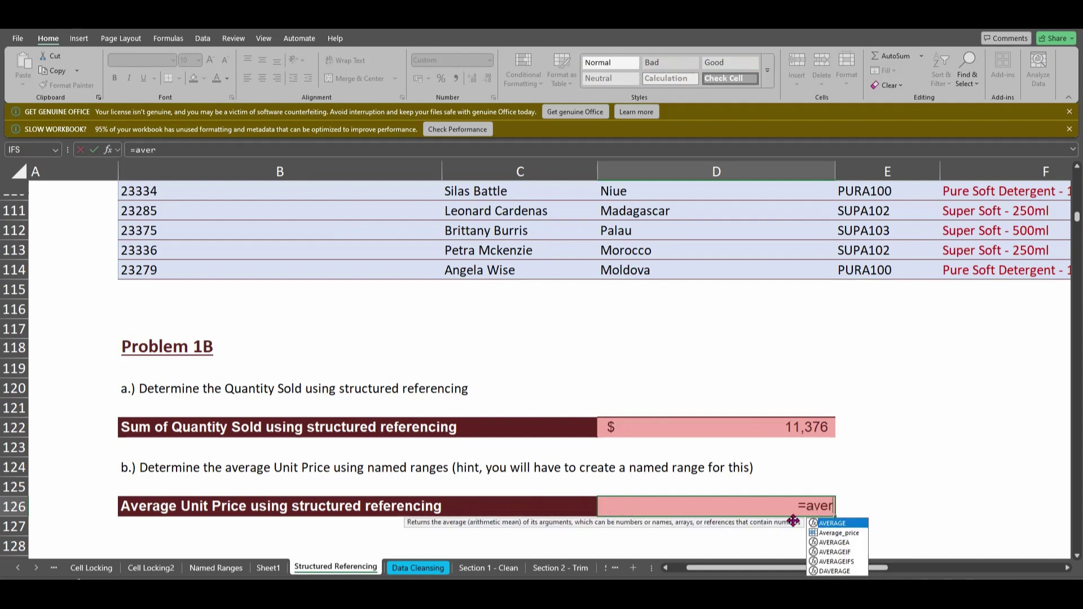
pyautogui.doubleClick(826, 523)
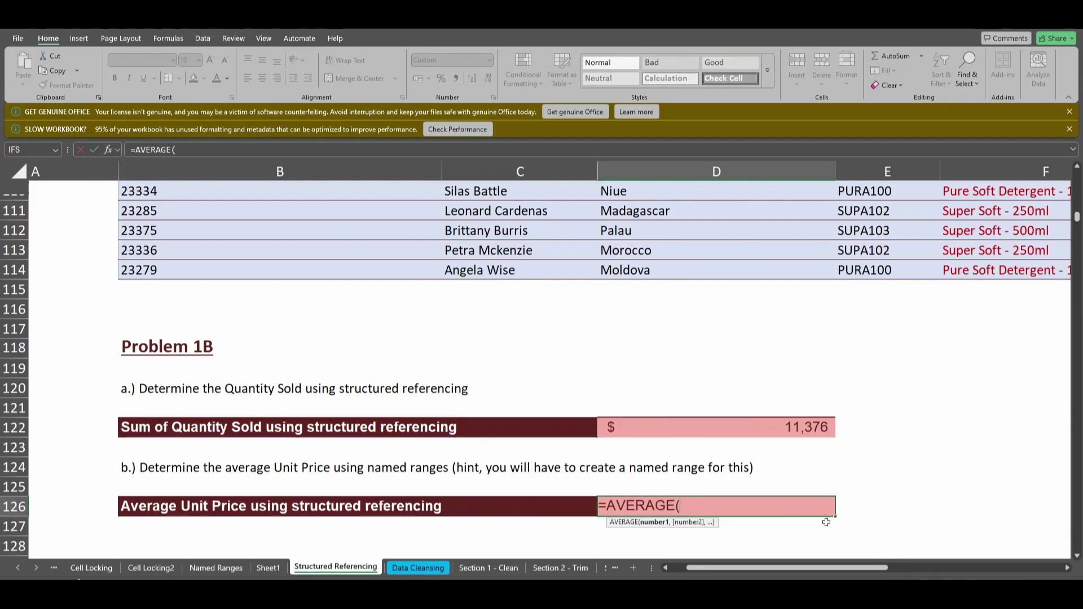
pyautogui.write('d')
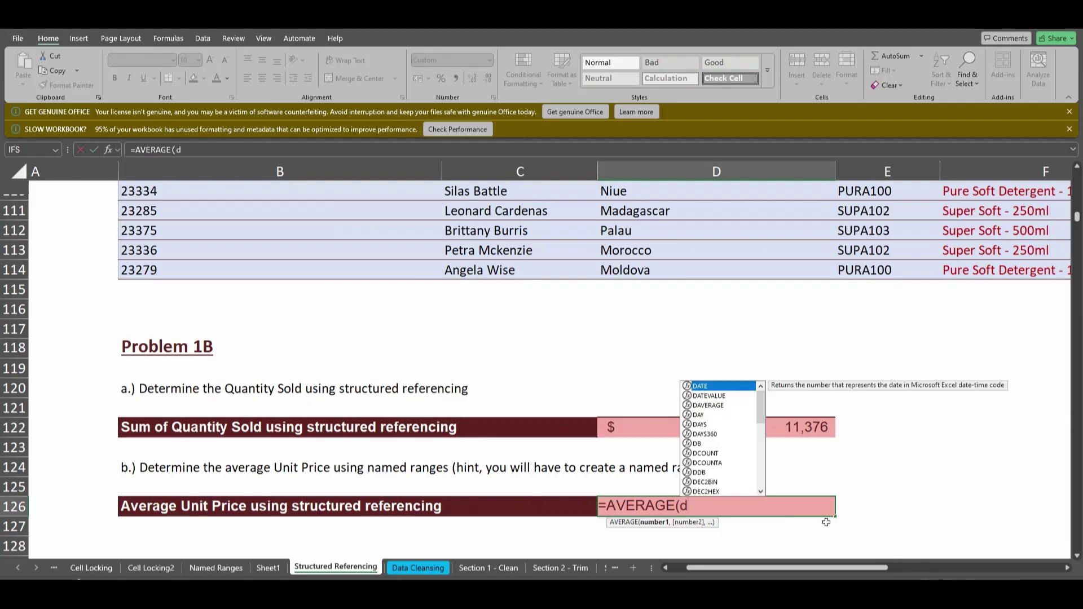
pyautogui.write('i')
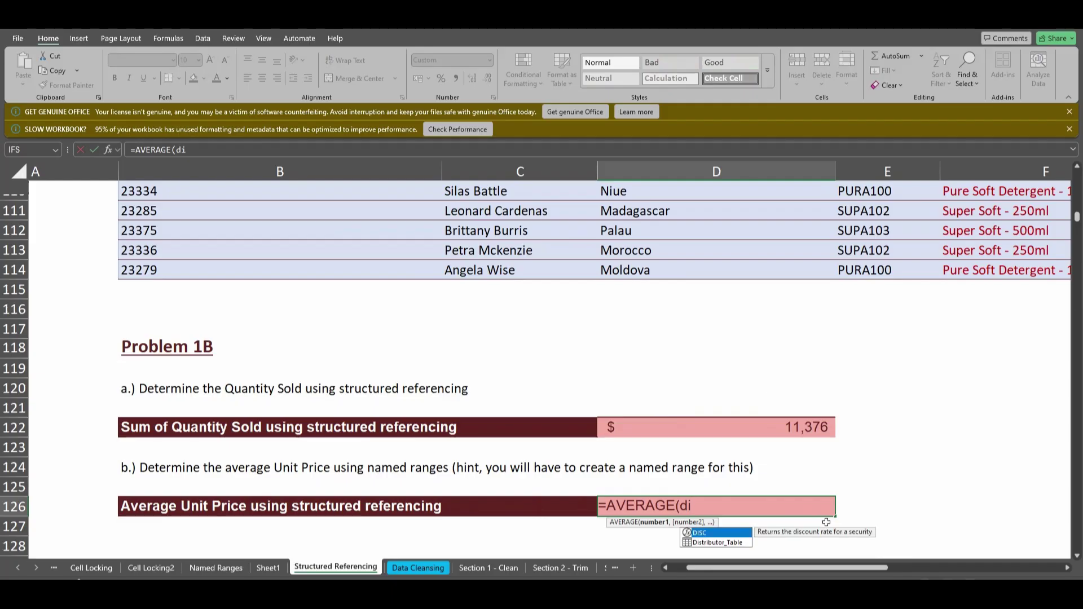
pyautogui.doubleClick(711, 541)
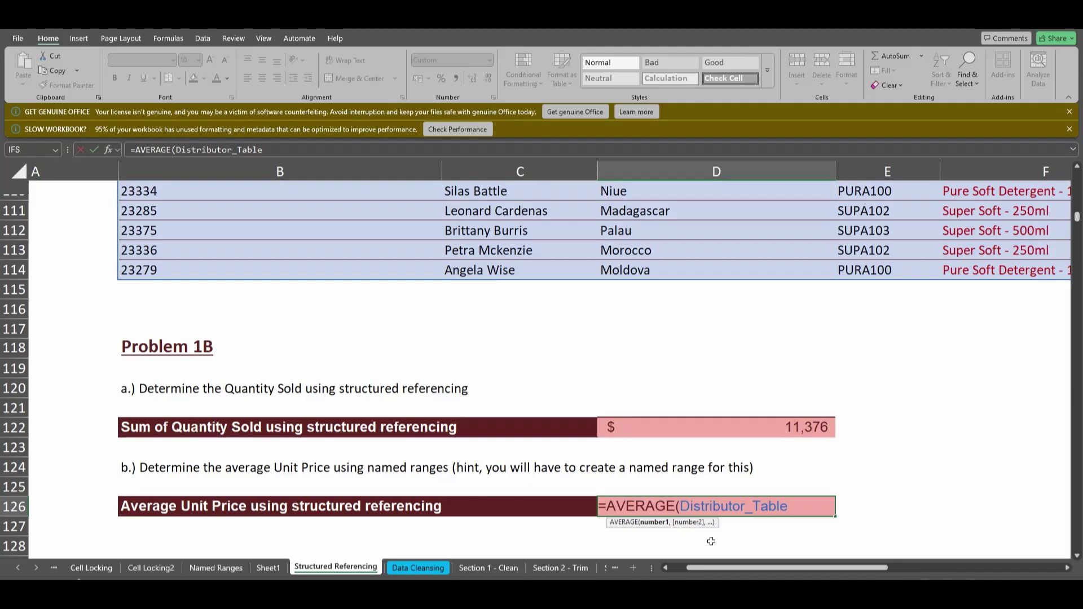
pyautogui.write('[')
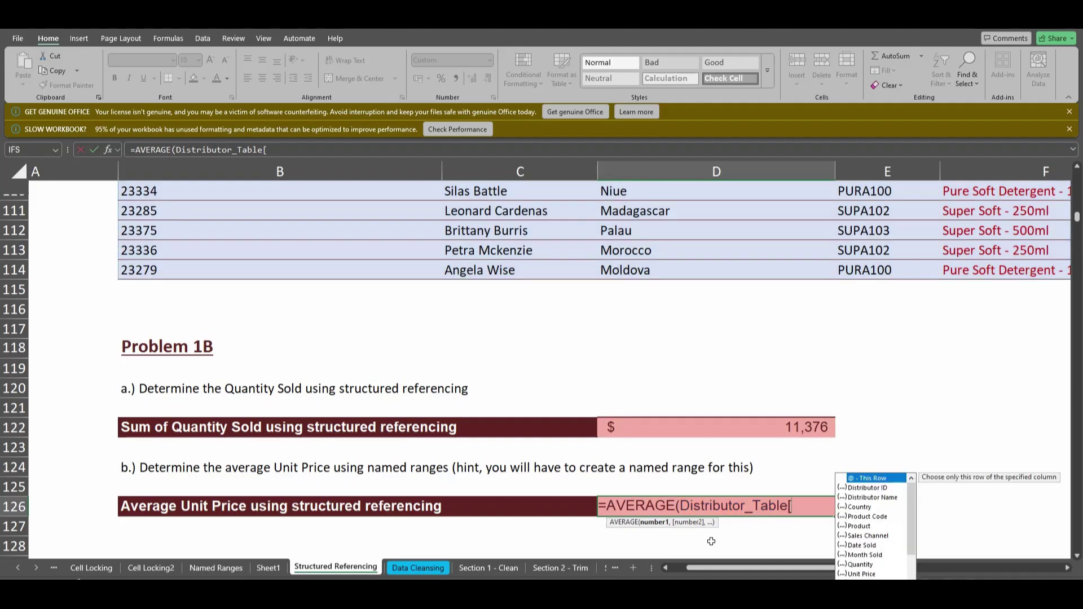
pyautogui.doubleClick(861, 574)
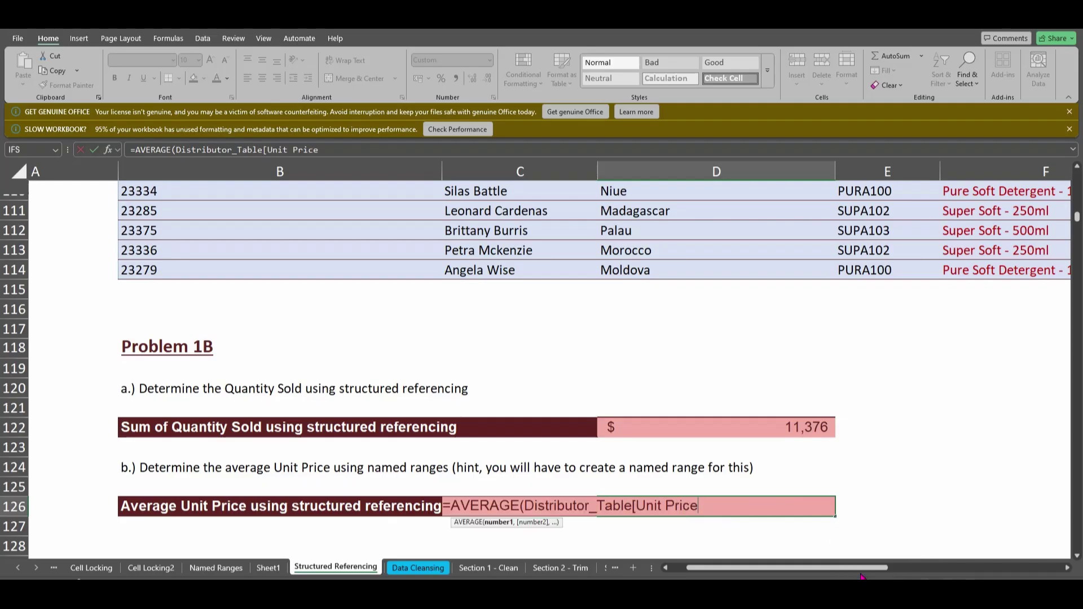
pyautogui.write(']')
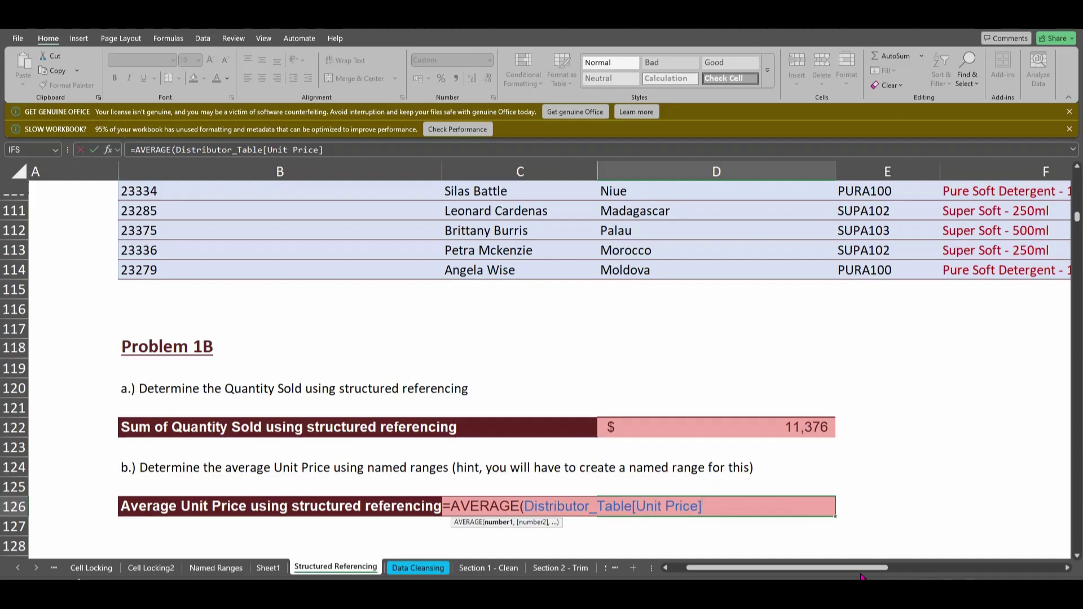
pyautogui.write(')')
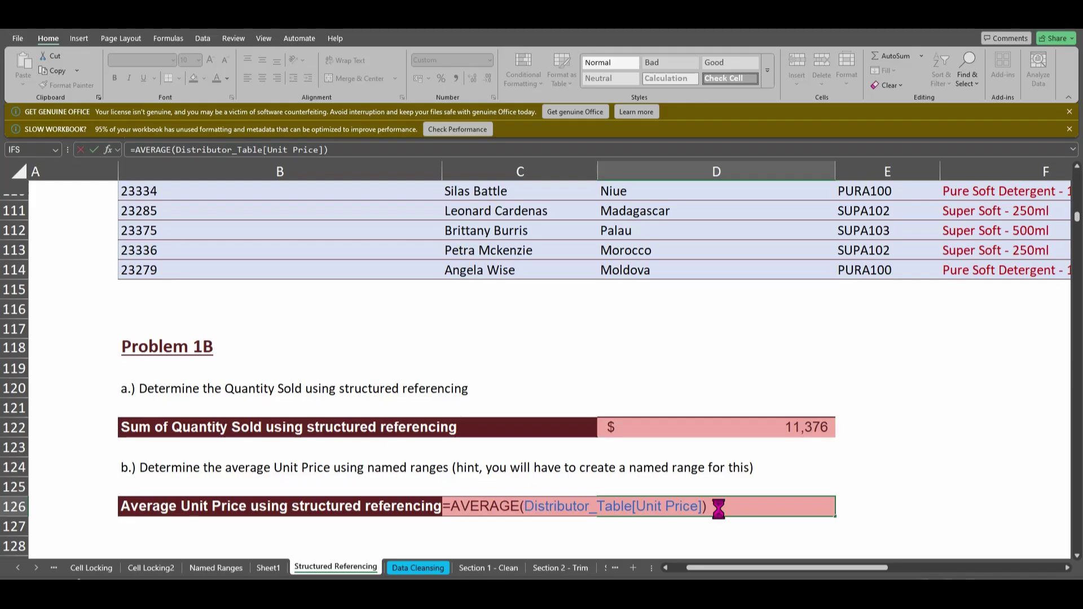
pyautogui.press('Return')
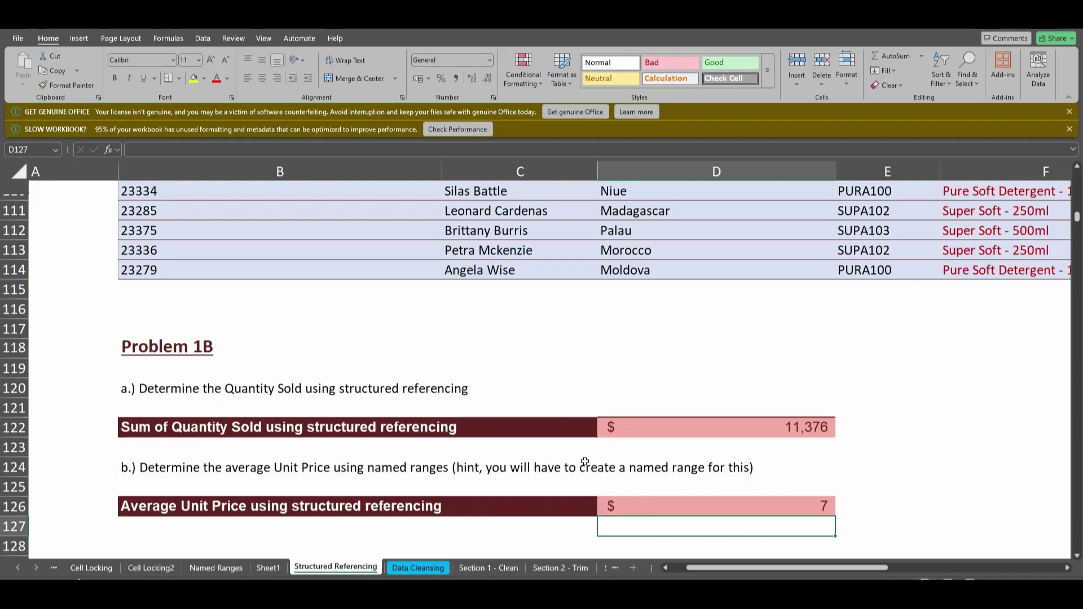
pyautogui.click(686, 429)
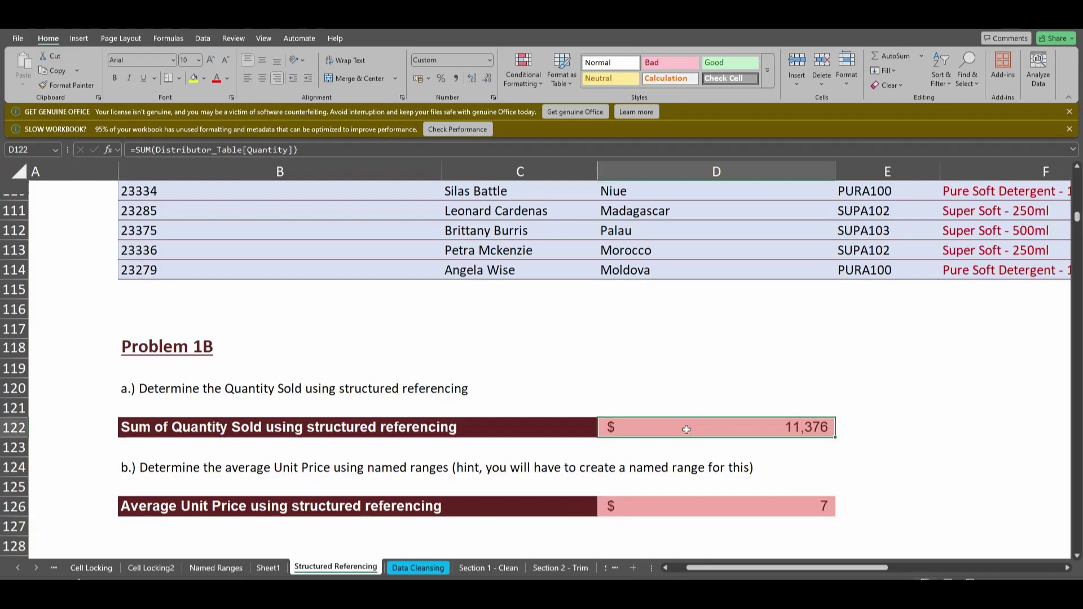